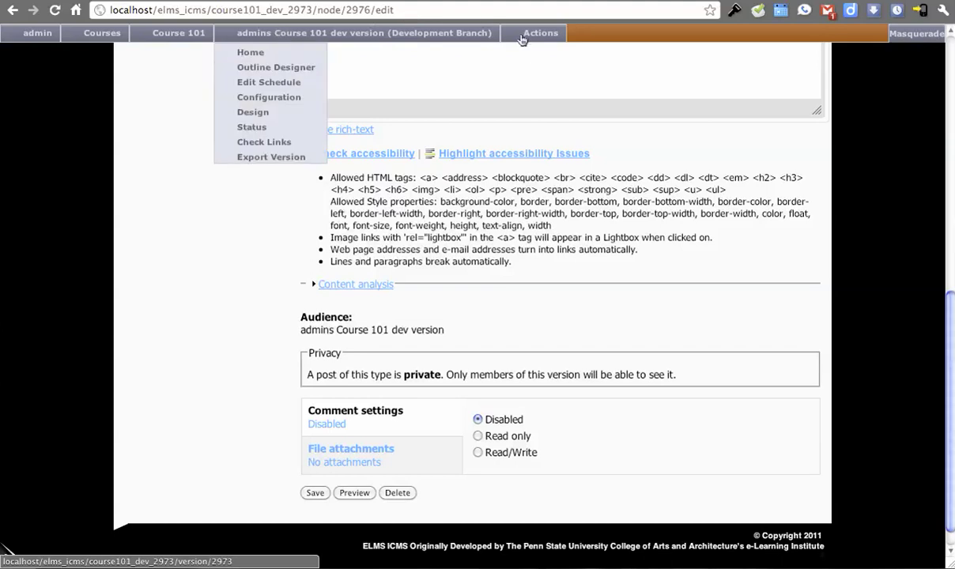
From the admin bar, go to Courses > View All Courses, then Courses > Add Course Space
mouse_move(540, 40)
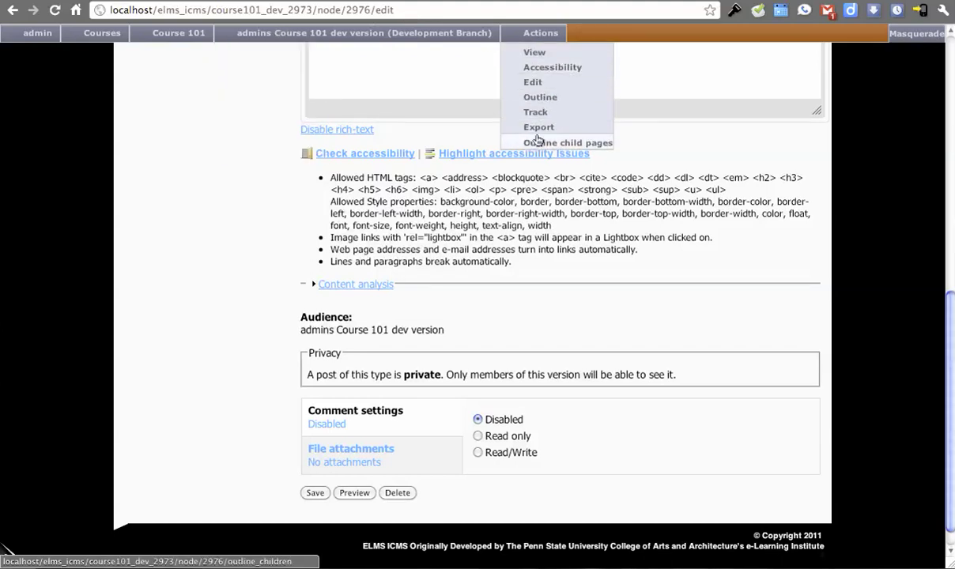
mouse_move(317, 35)
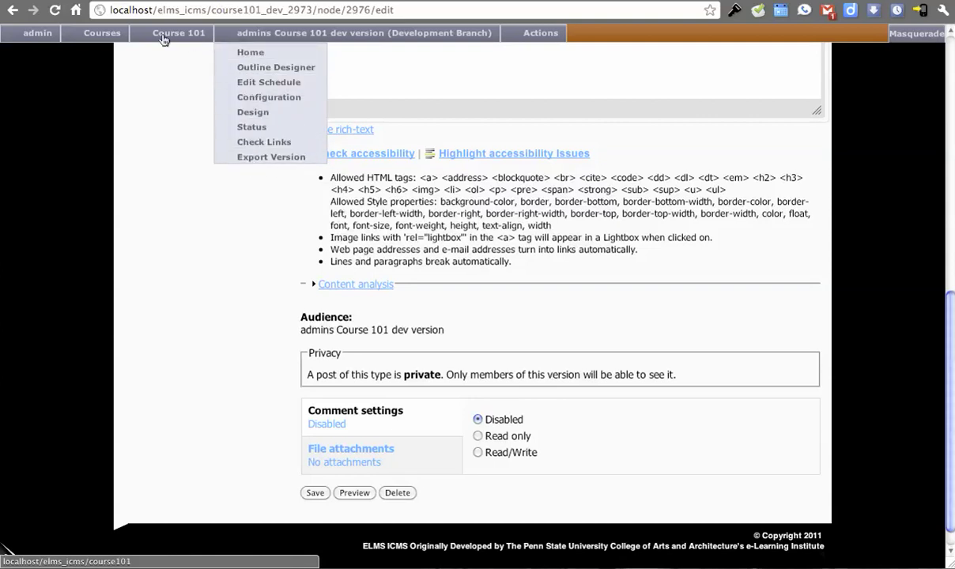
mouse_move(162, 38)
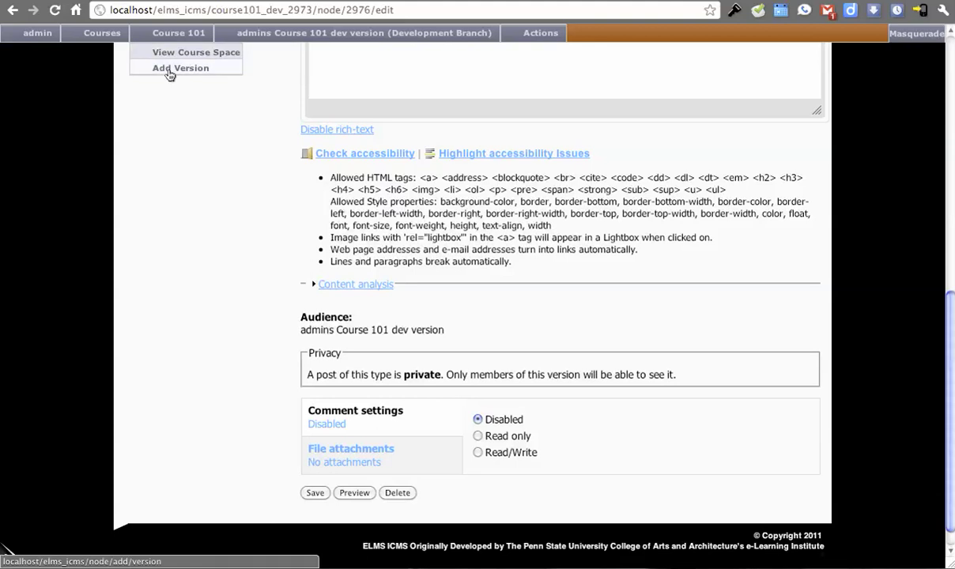
mouse_move(106, 38)
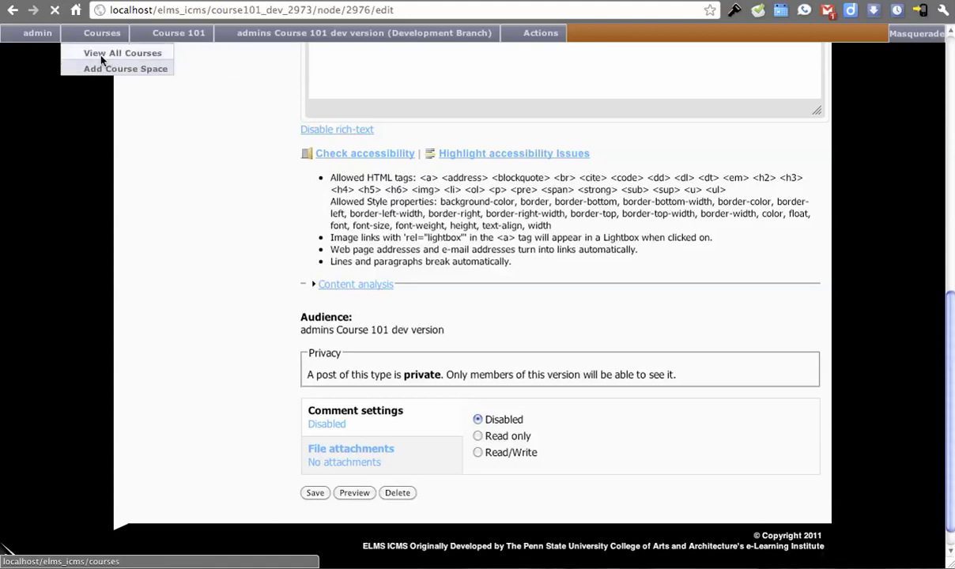
click(95, 51)
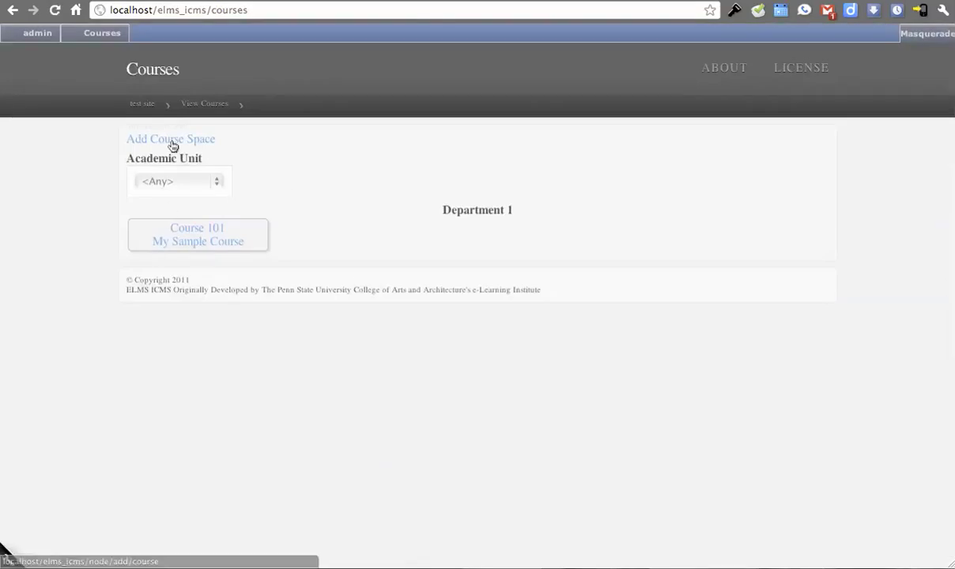
mouse_move(82, 36)
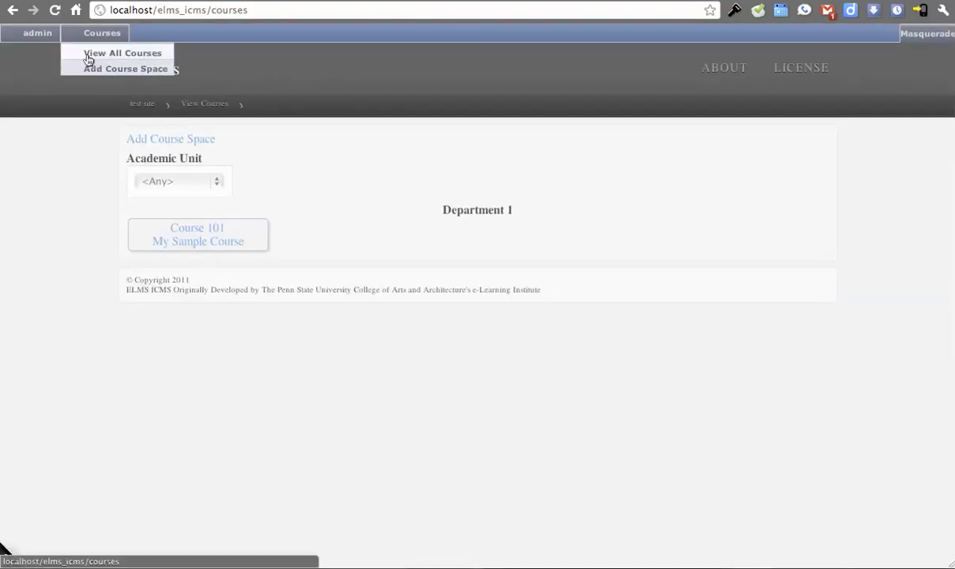
click(113, 69)
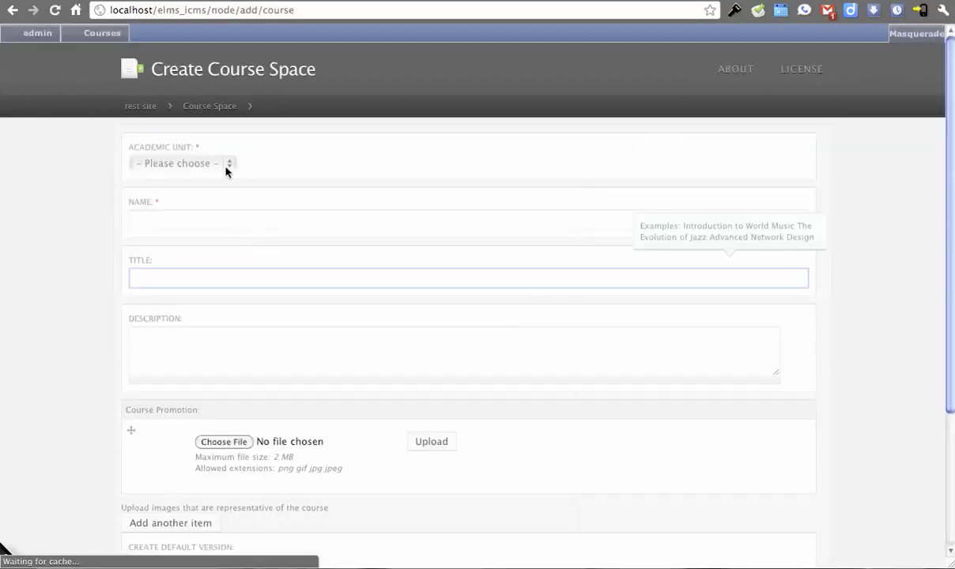
Set the academic unit to Department 2 and the course name to Art 100
click(199, 162)
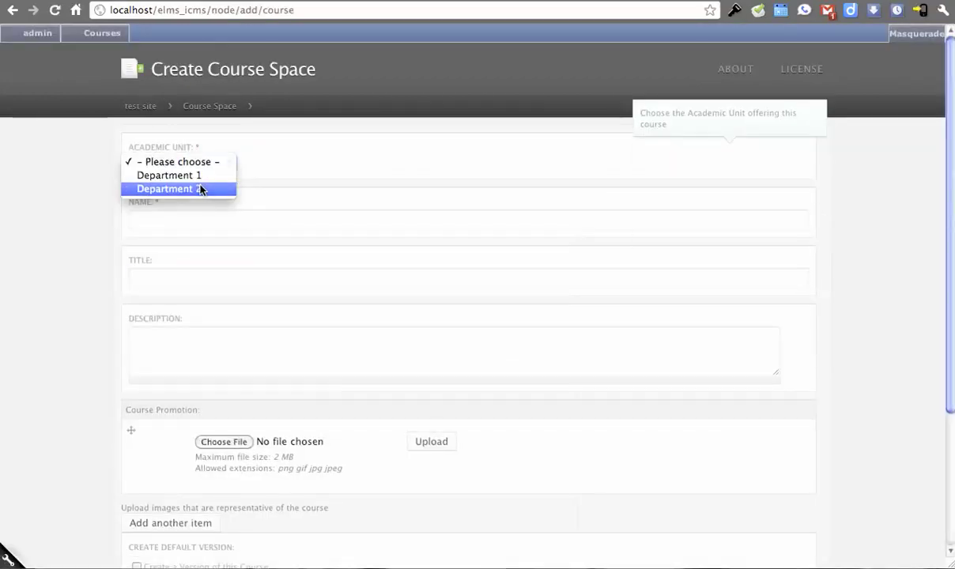
click(199, 188)
click(179, 224)
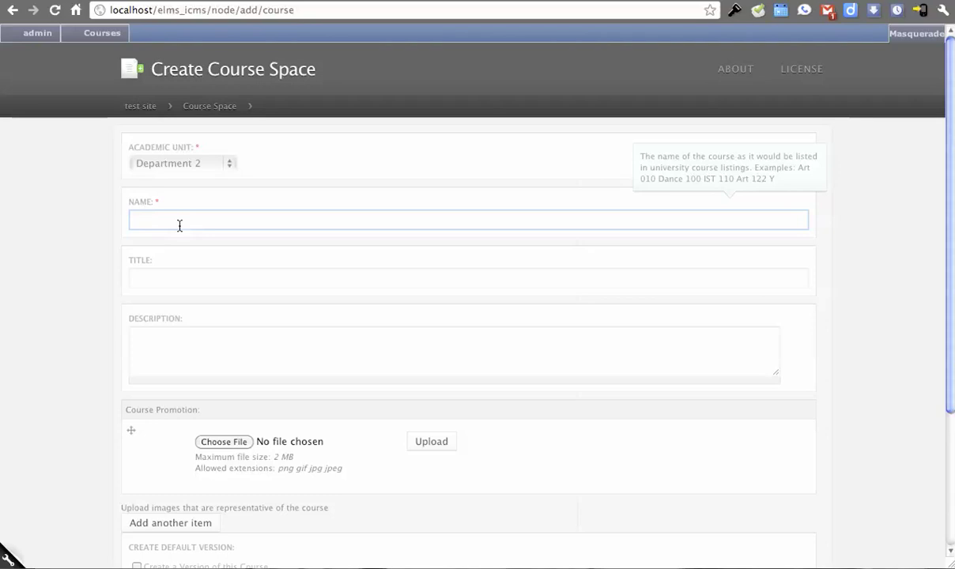
text(Math 100)
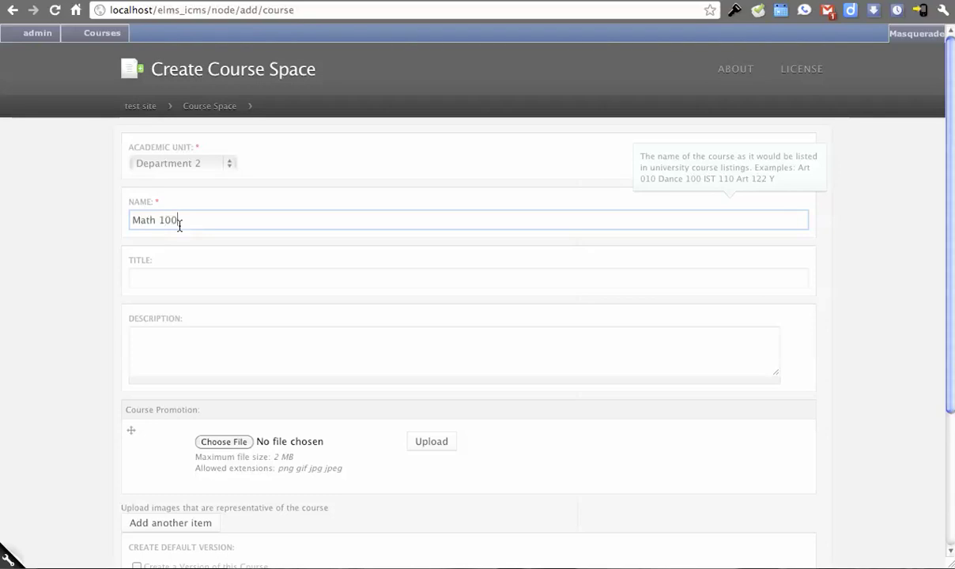
drag(155, 220, 140, 219)
text(Art)
key(Tab)
Title the course 'Introduction to the Arts' and start a short description
scroll(42, 232, down, 1)
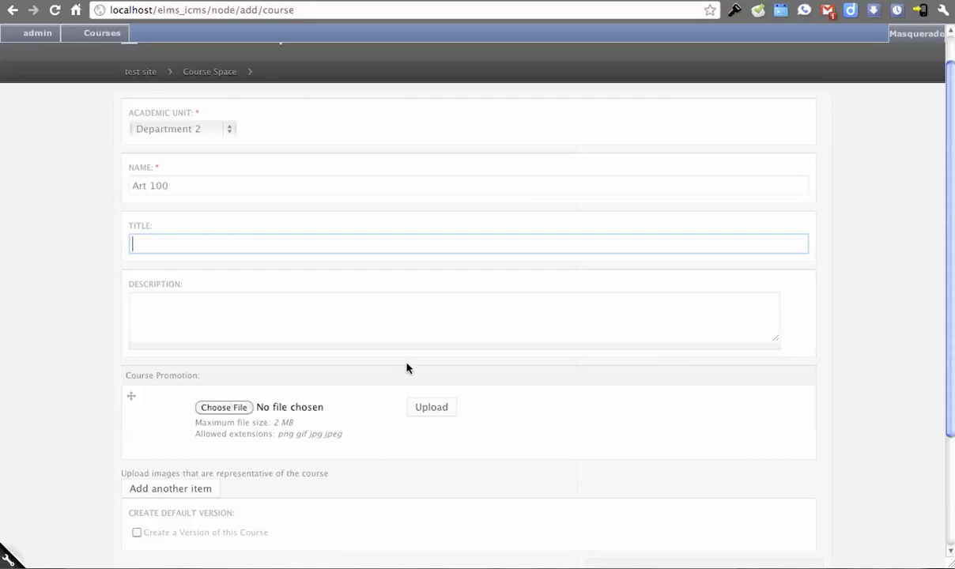
mouse_move(327, 245)
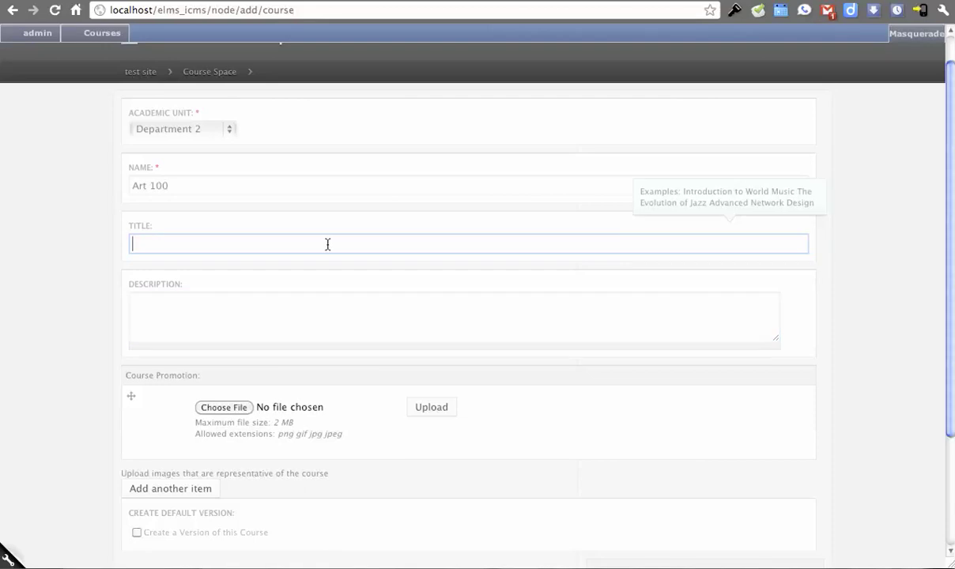
text(Introduction to )
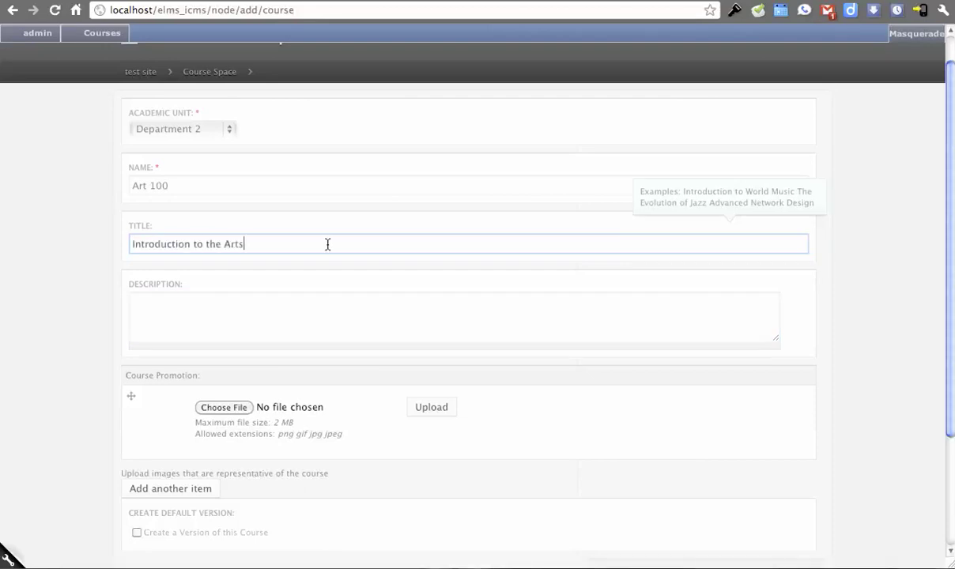
text(the Arts)
click(331, 323)
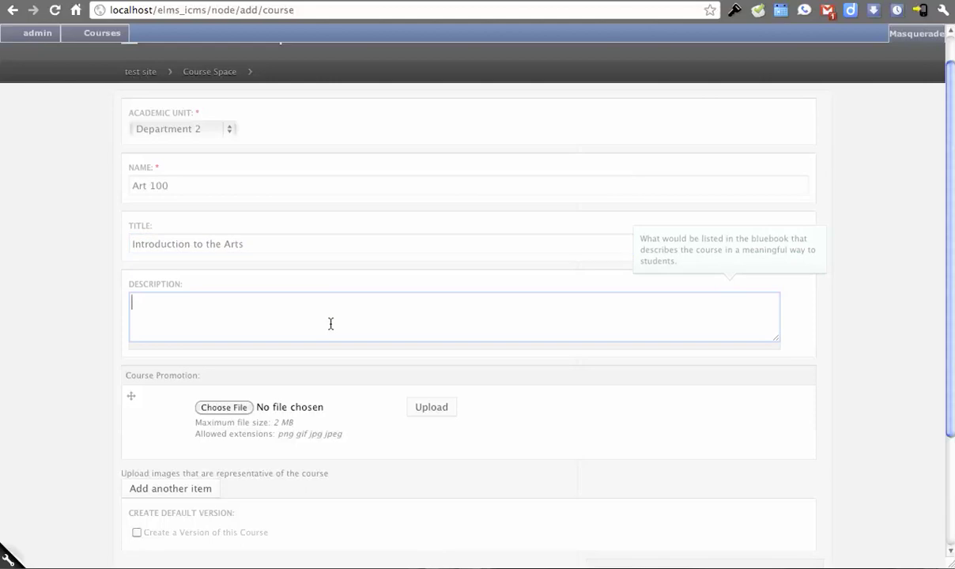
text(Something meaningful about the topics in this course)
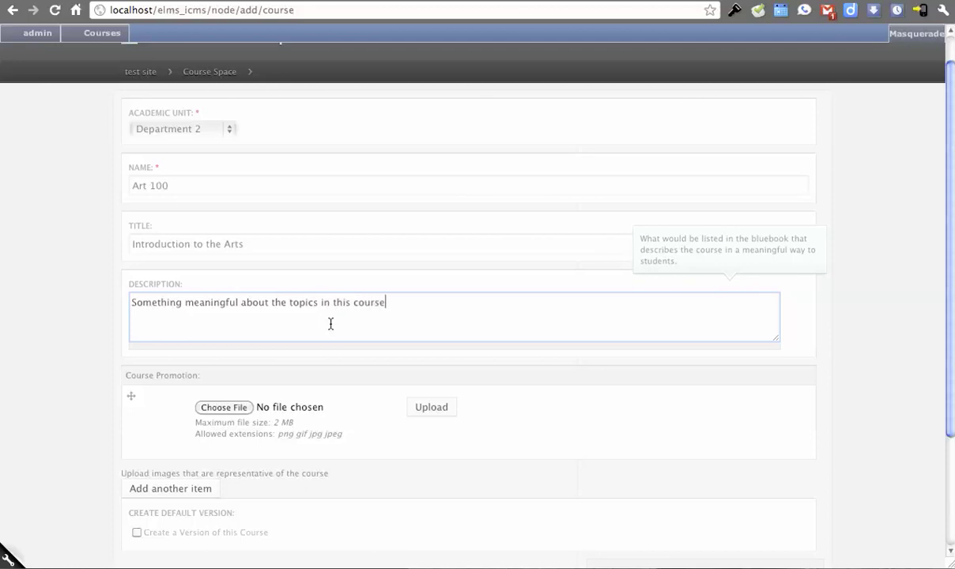
scroll(139, 305, down, 5)
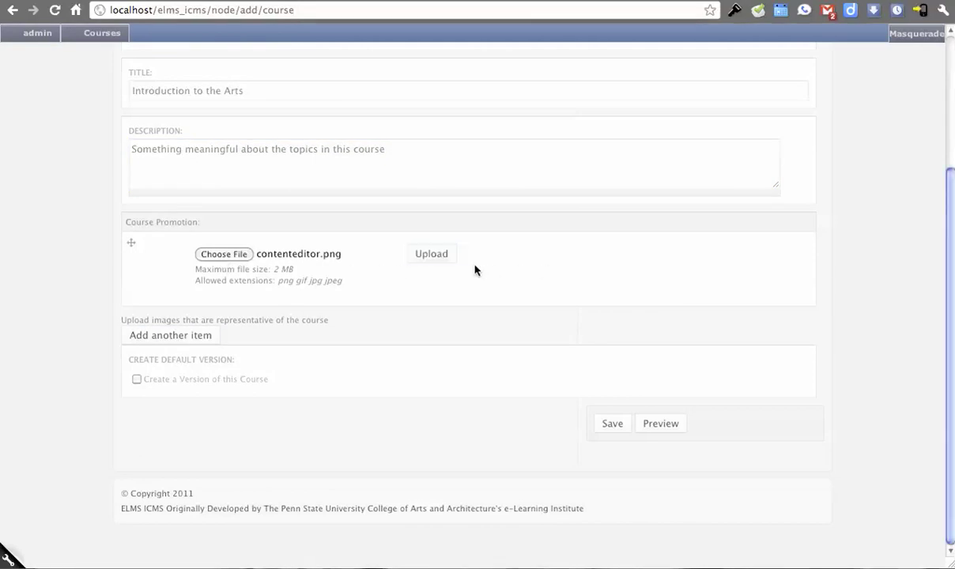
Upload contenteditor.png and filmmusic.png as the course promotion images
click(431, 254)
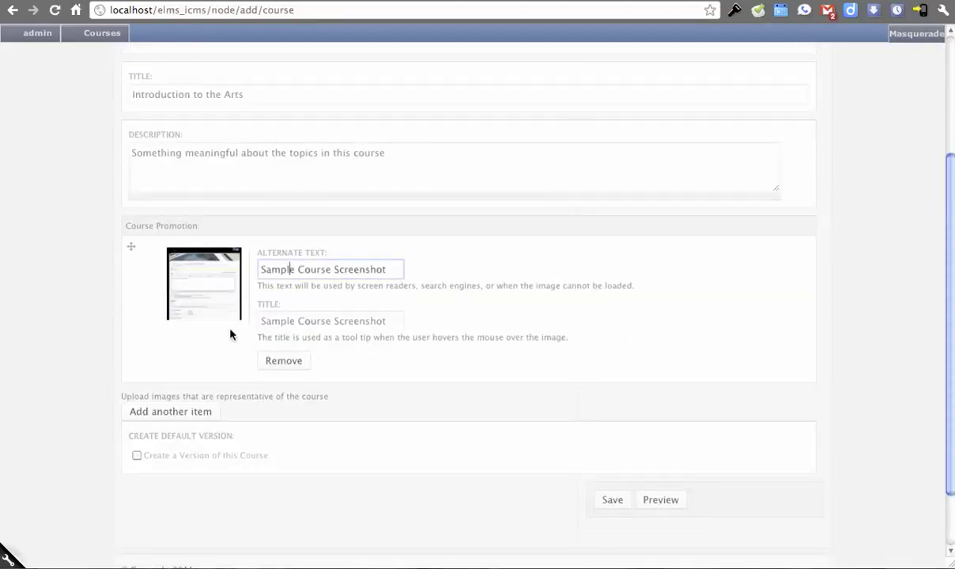
scroll(233, 333, down, 2)
mouse_move(219, 394)
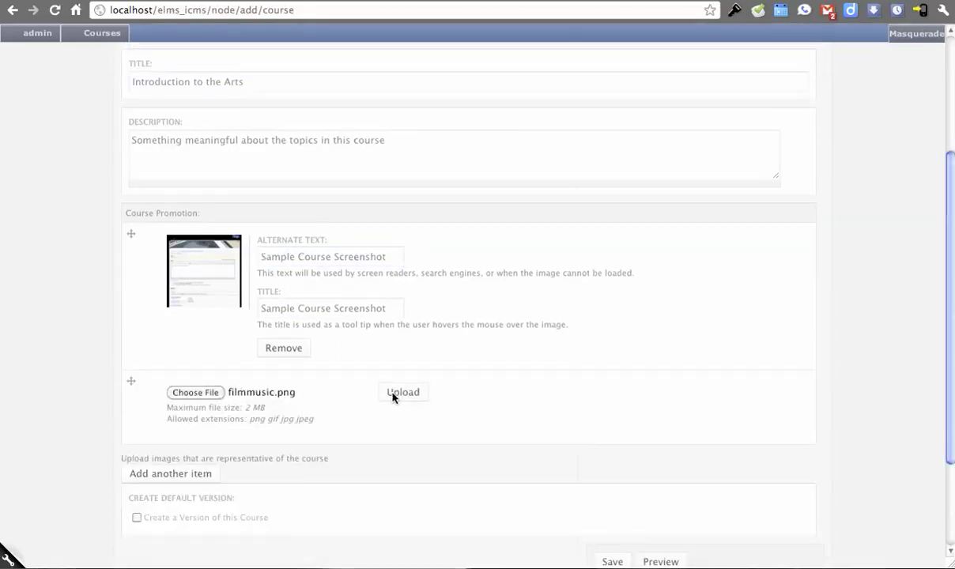
click(404, 394)
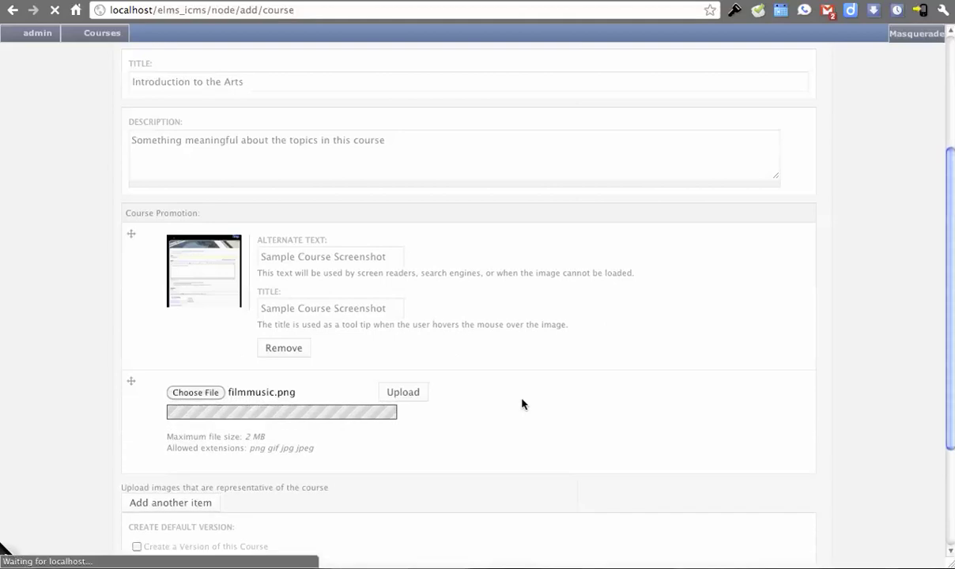
Save the new Art 100 course with a default version requested
scroll(132, 341, down, 3)
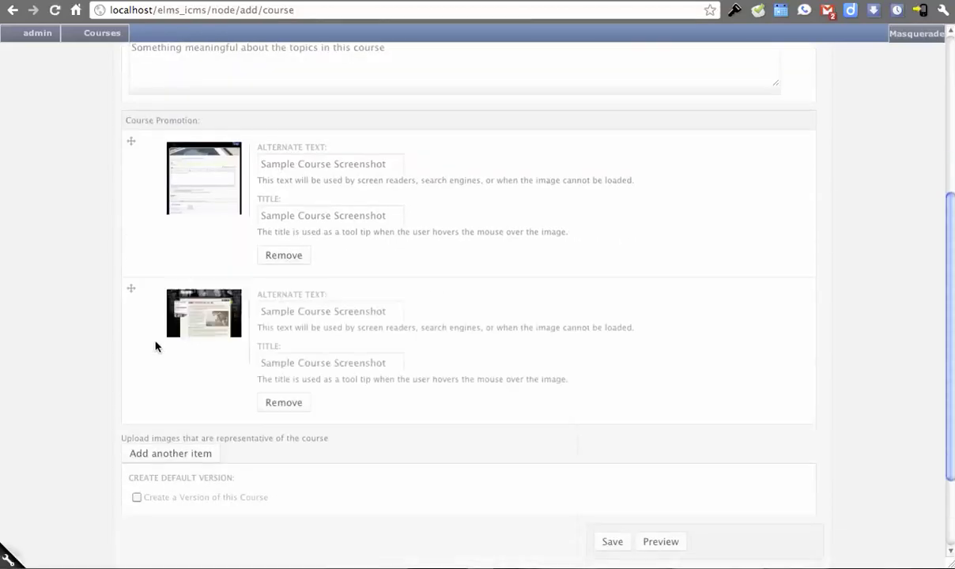
scroll(156, 345, down, 2)
mouse_move(164, 424)
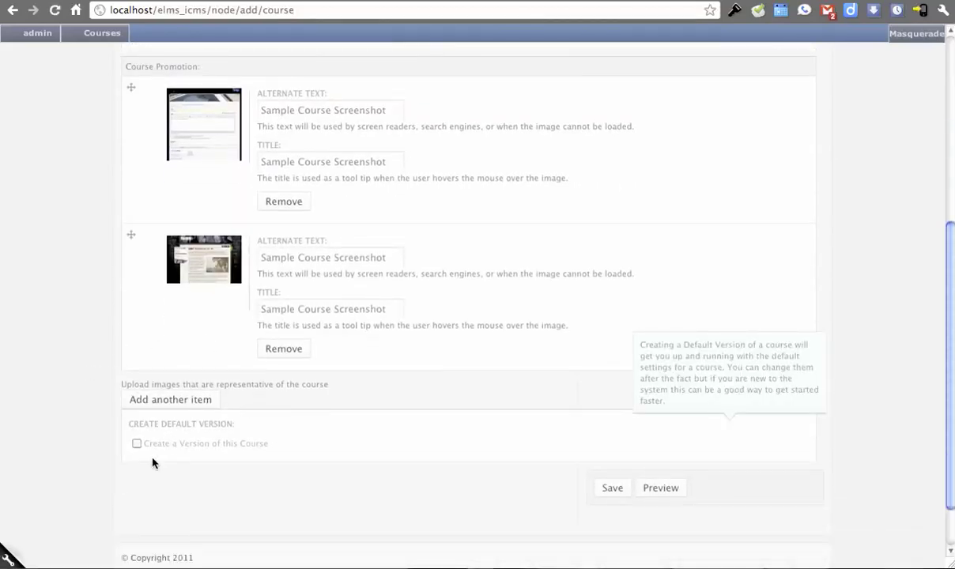
scroll(102, 427, down, 1)
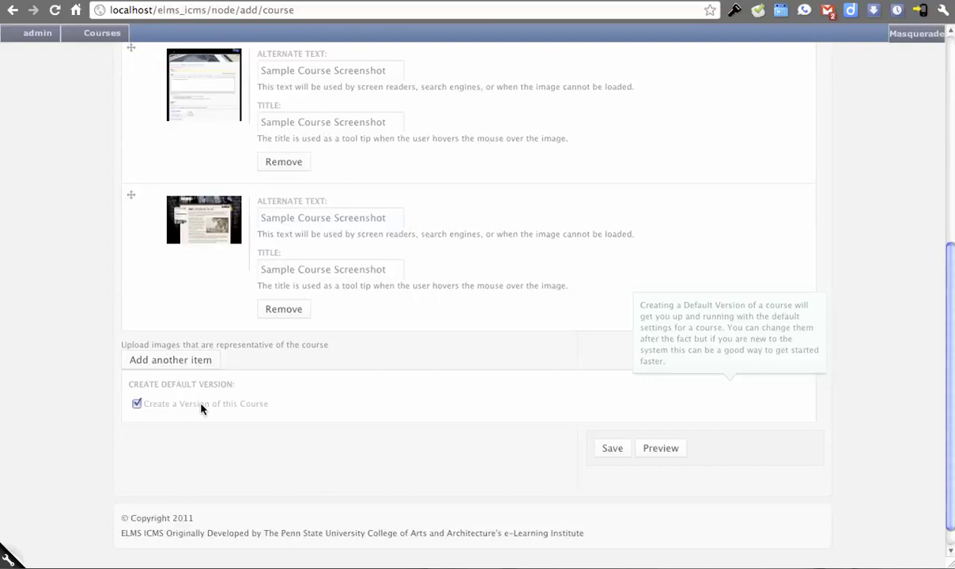
click(614, 457)
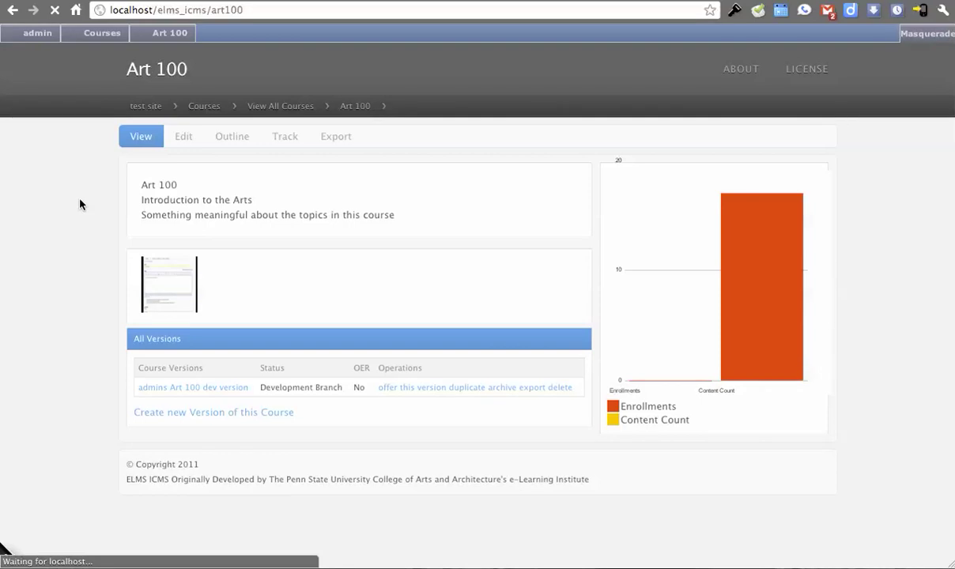
Scroll to the promo gallery and enlarge the Chapter Reading screenshot
scroll(60, 269, down, 2)
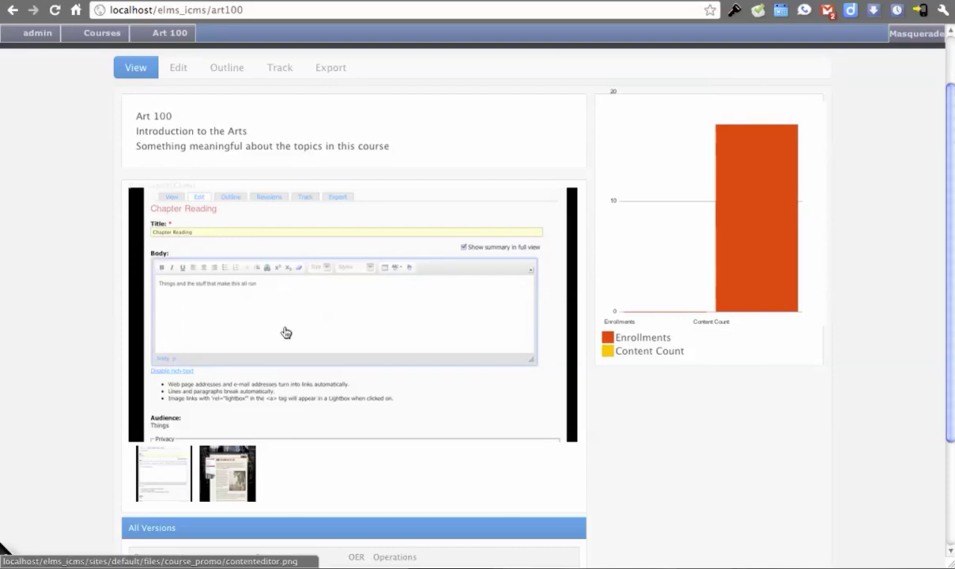
click(257, 330)
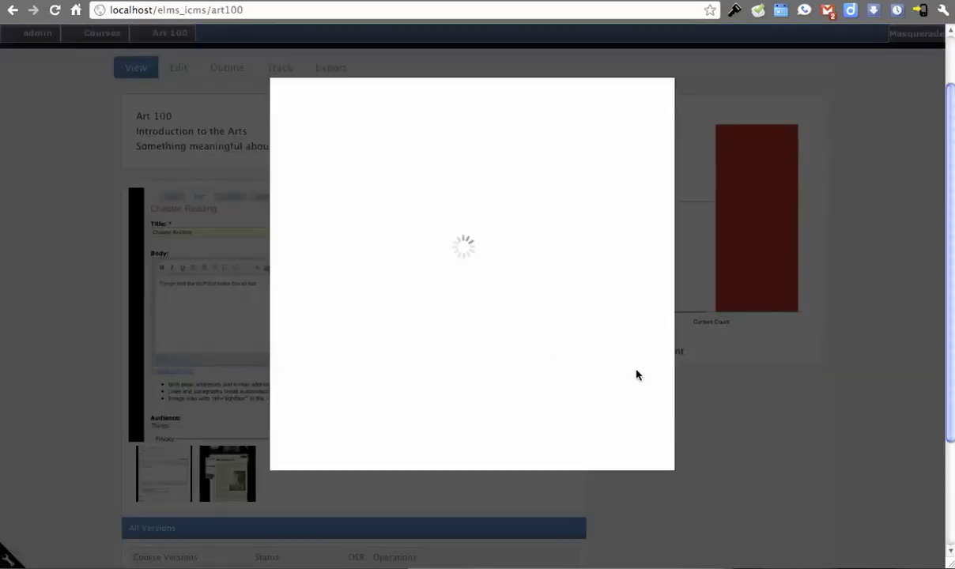
Close the enlarged view and switch between the two promo screenshot thumbnails
click(788, 452)
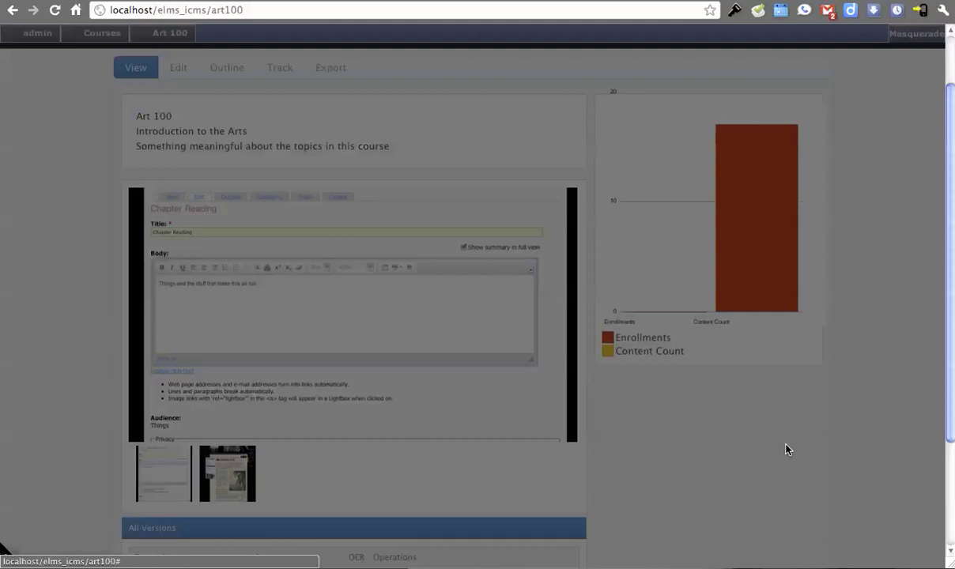
scroll(650, 482, down, 3)
click(235, 402)
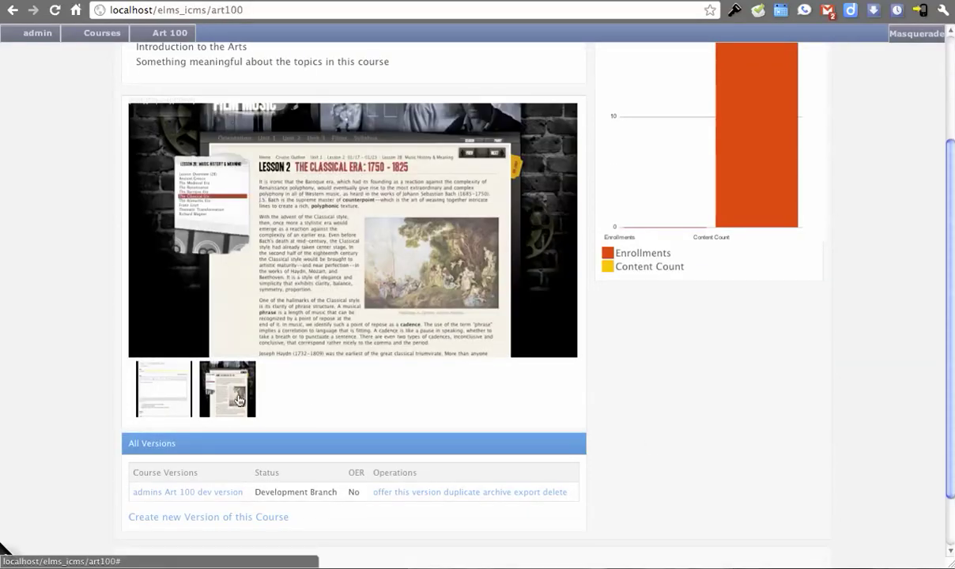
click(166, 374)
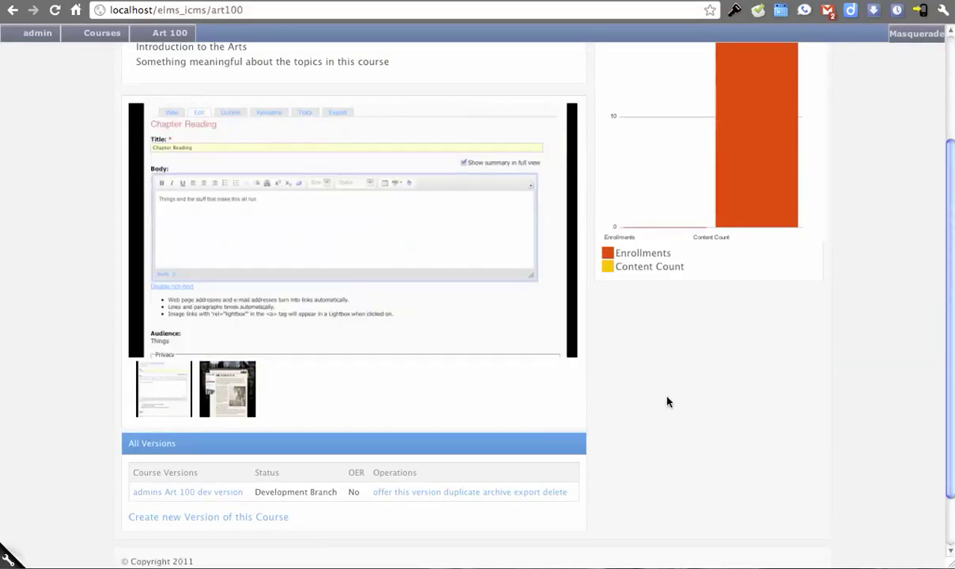
Open the Courses menu and scroll through the Art 100 page's versions list
scroll(667, 401, up, 5)
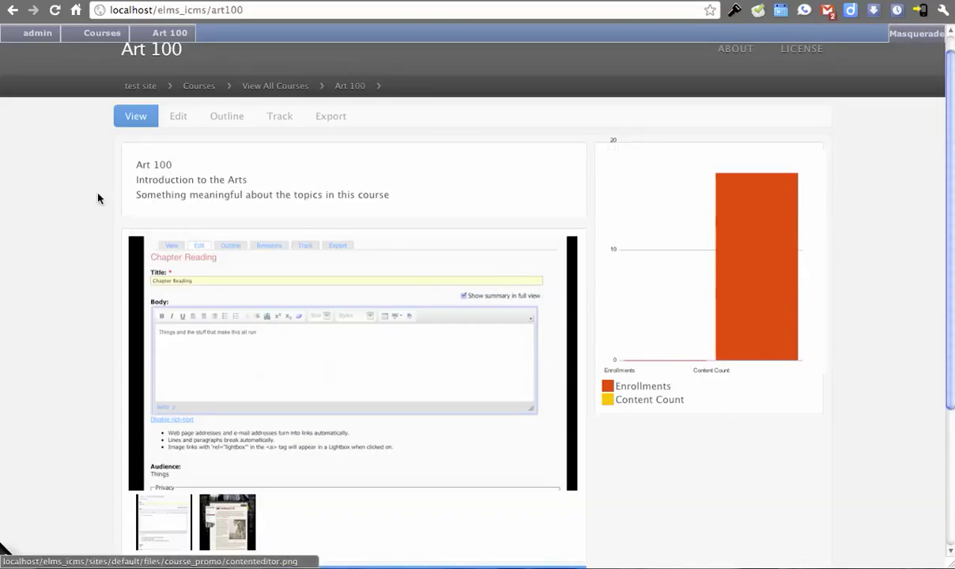
click(106, 37)
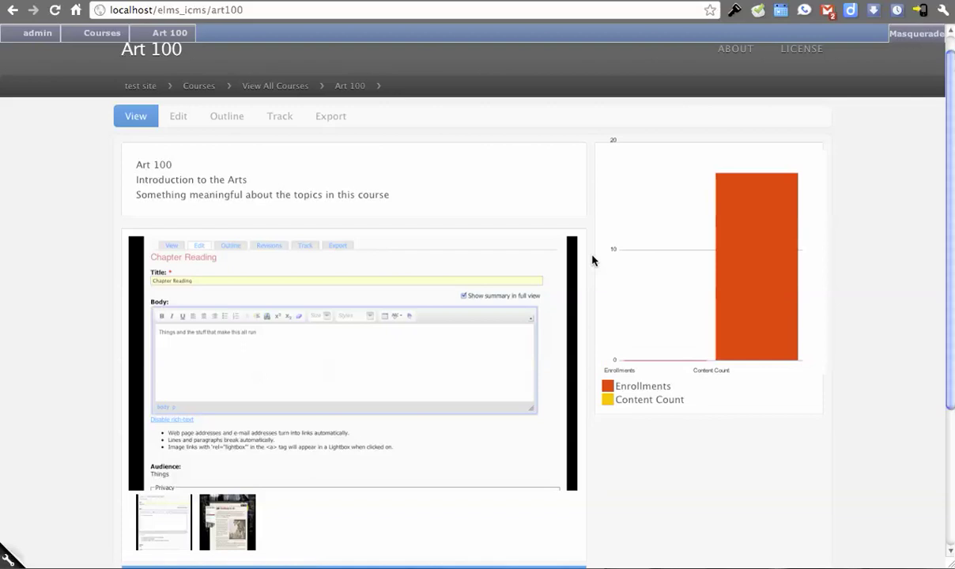
mouse_move(746, 350)
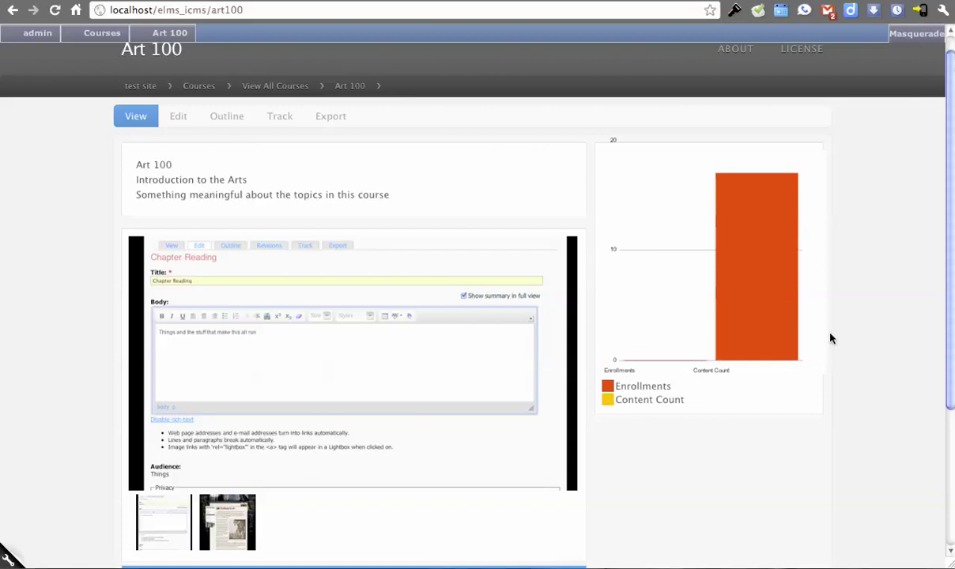
scroll(828, 342, down, 5)
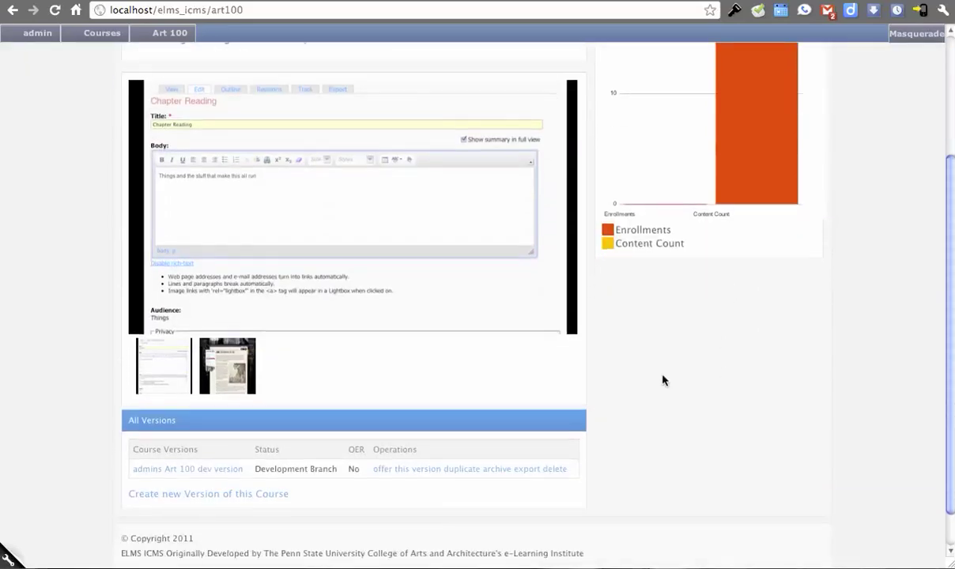
scroll(637, 384, down, 1)
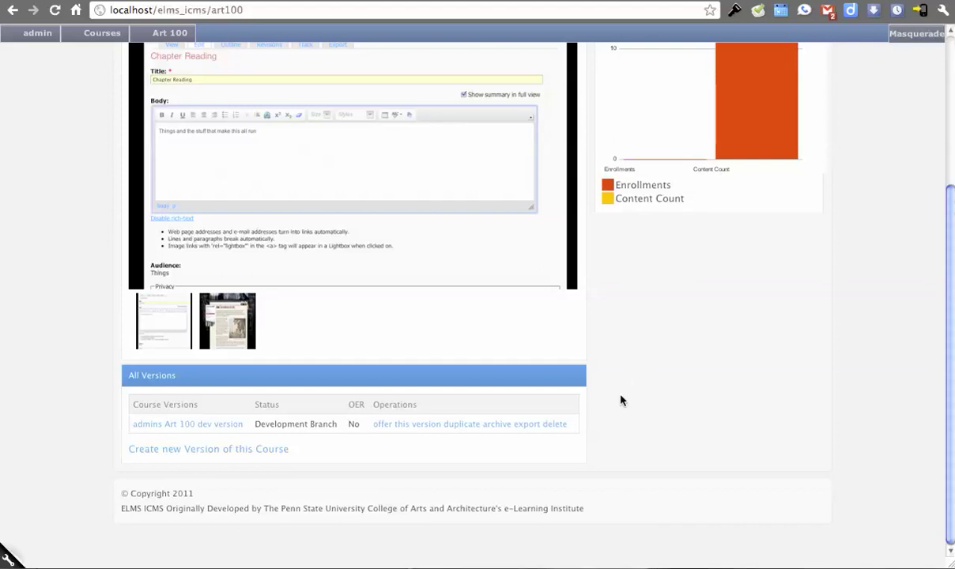
scroll(621, 400, up, 2)
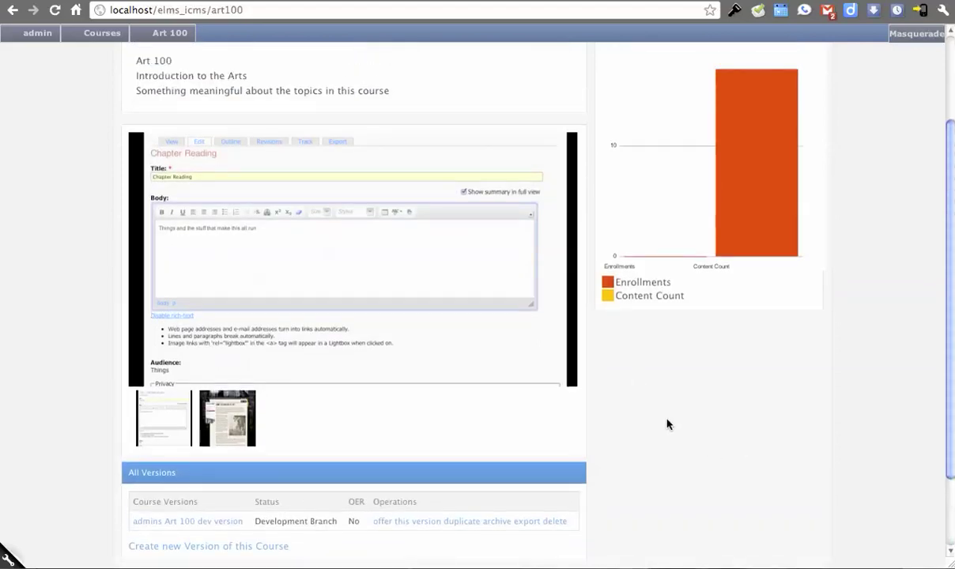
scroll(668, 426, down, 2)
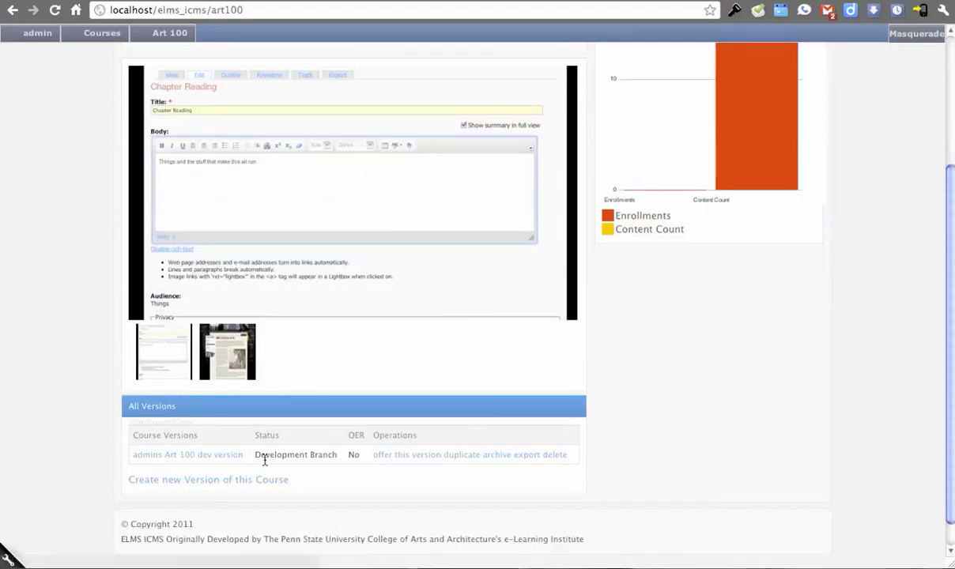
drag(256, 457, 338, 461)
click(338, 461)
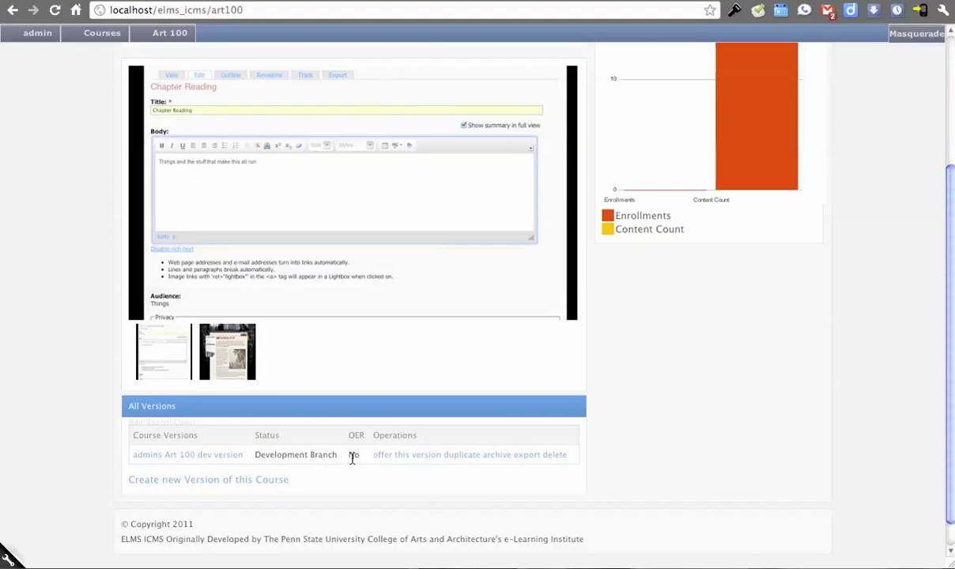
click(354, 457)
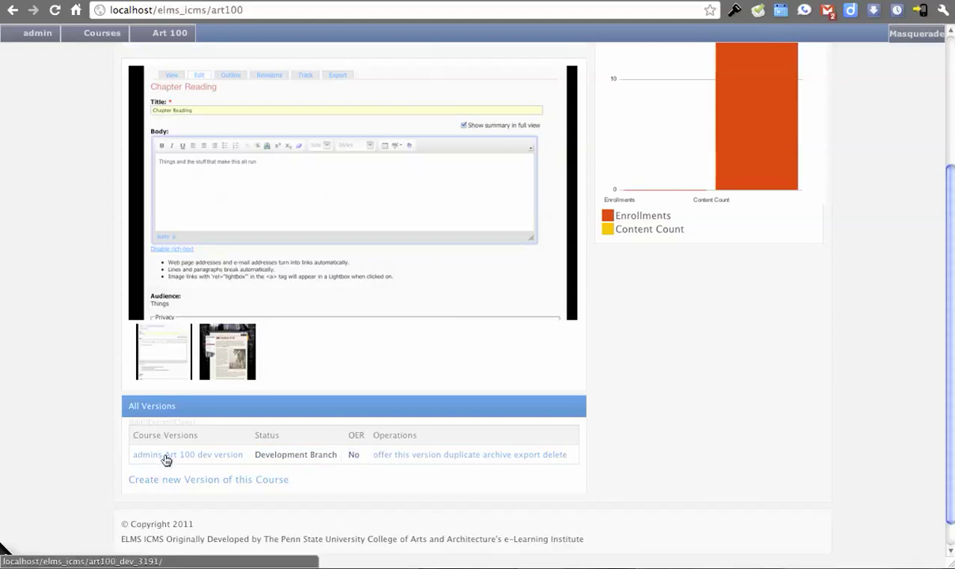
click(211, 462)
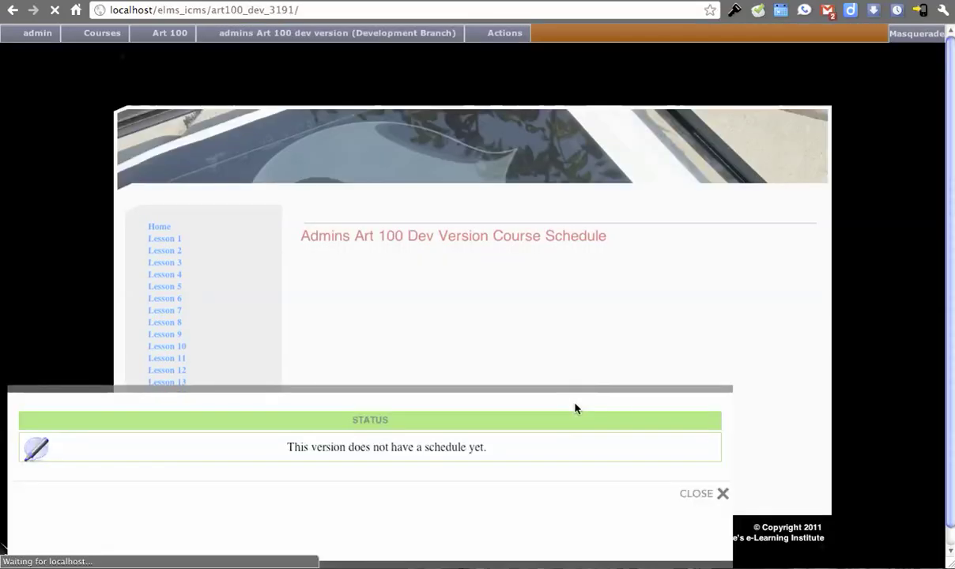
click(416, 381)
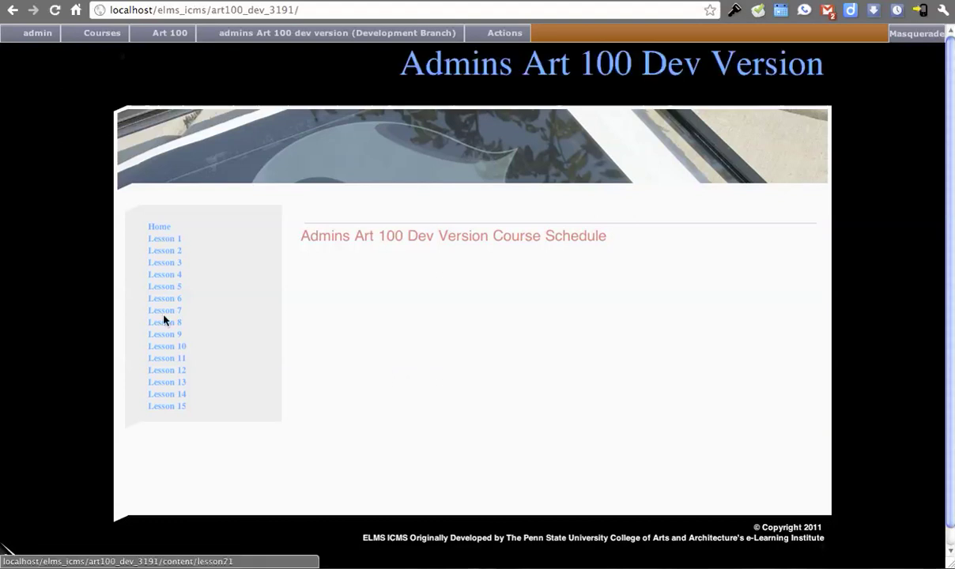
click(157, 240)
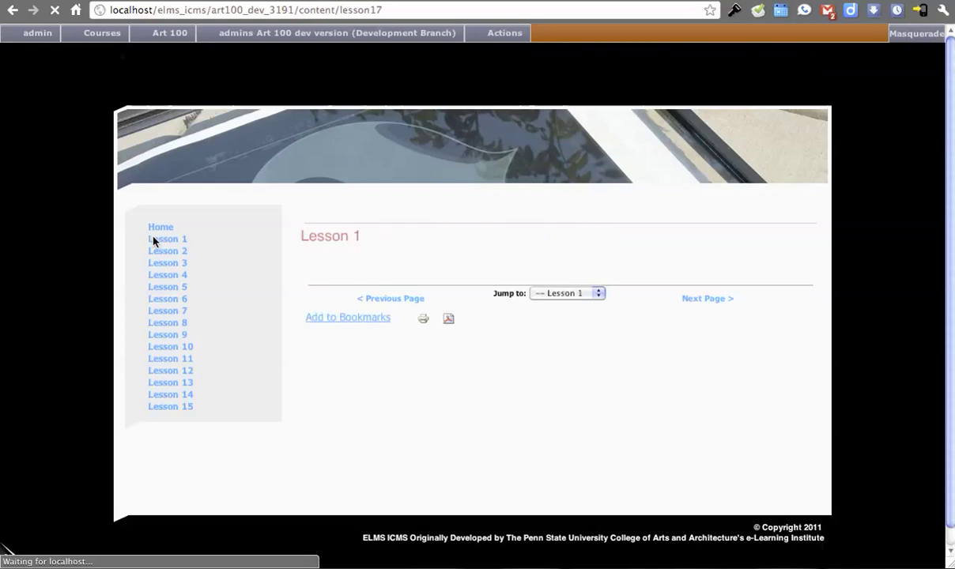
click(585, 294)
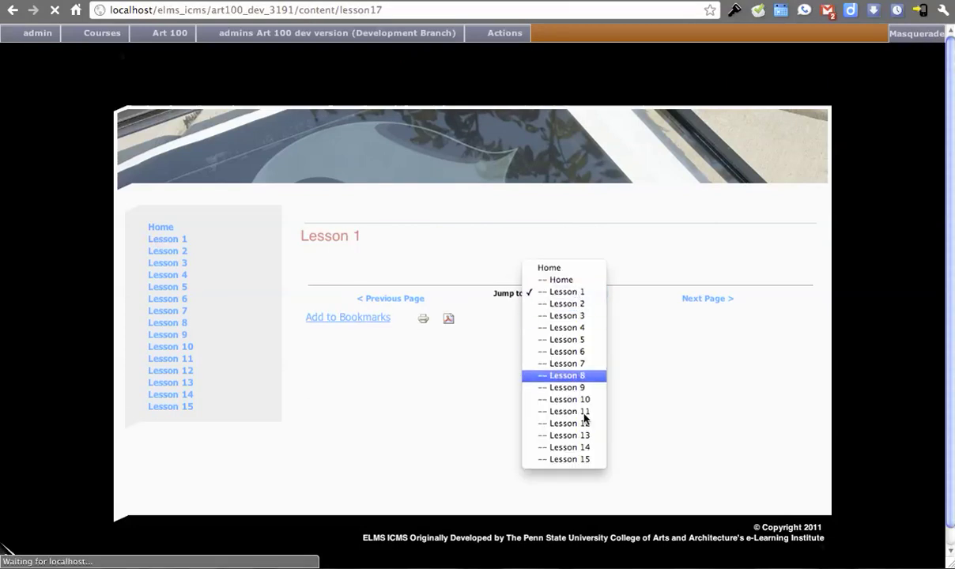
click(462, 336)
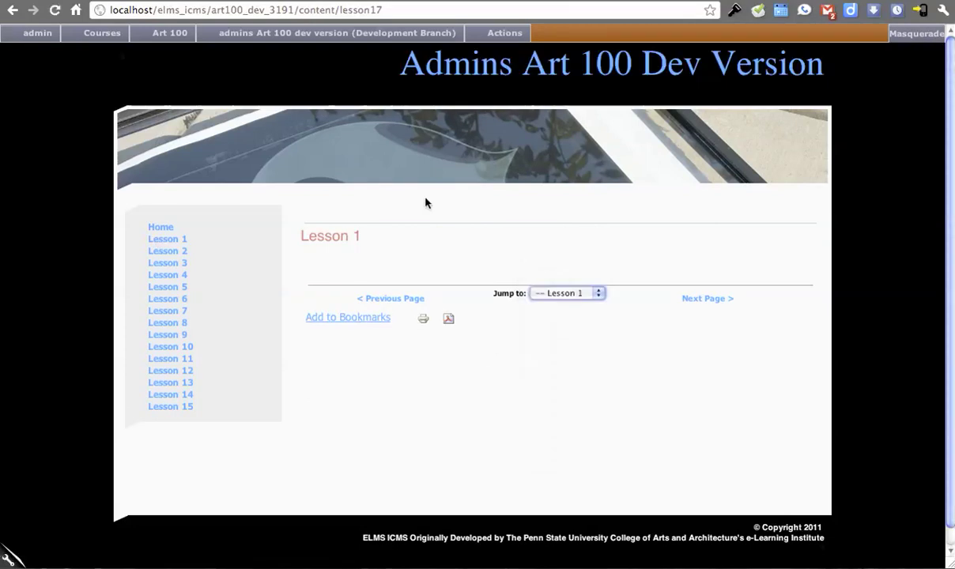
click(448, 67)
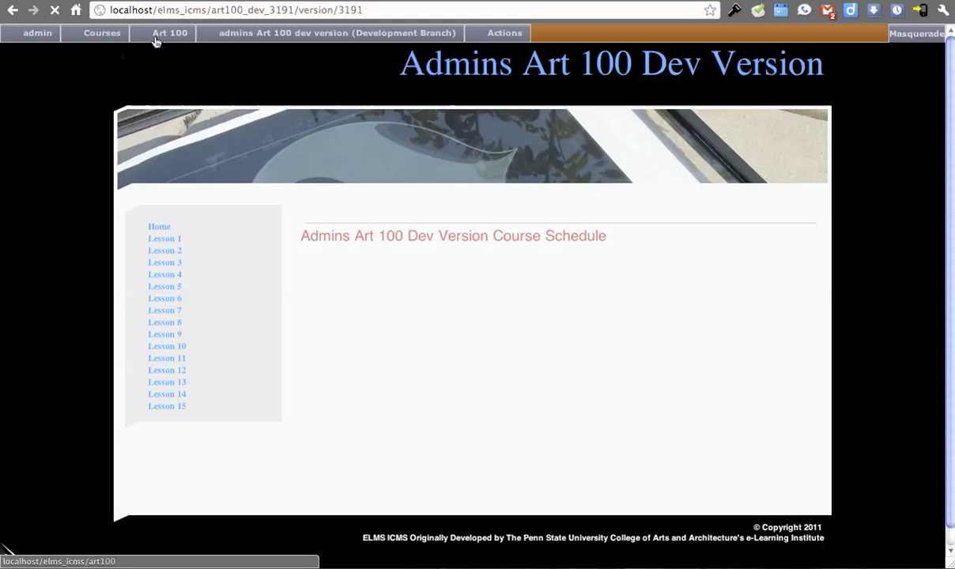
mouse_move(158, 35)
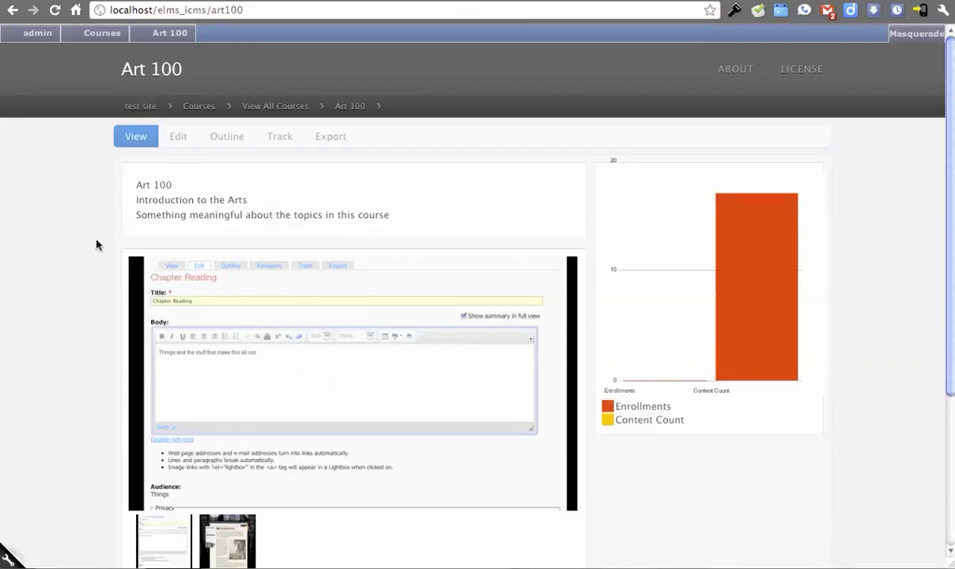
Create a new Art 100 version named 'Bills Redesign' and save it
scroll(79, 227, down, 5)
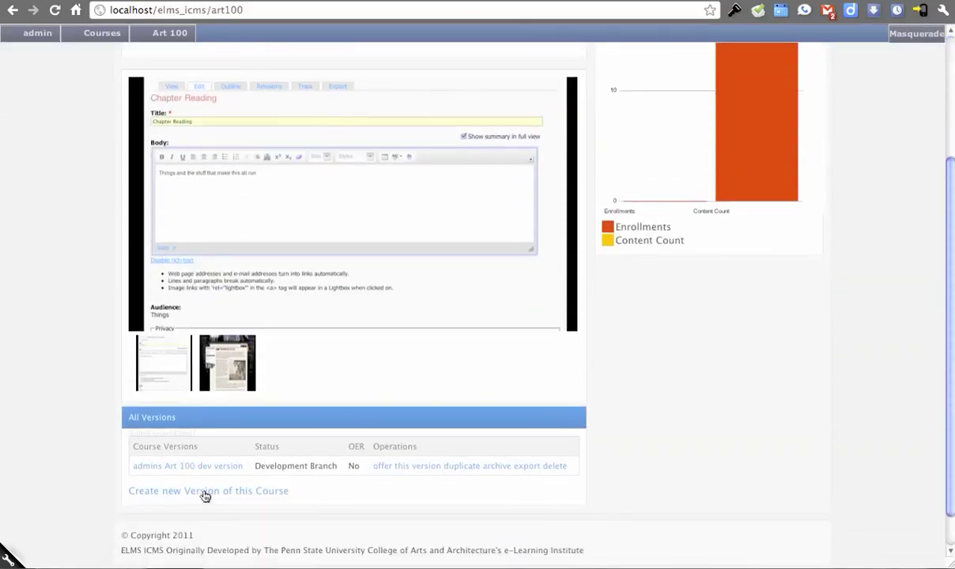
click(205, 496)
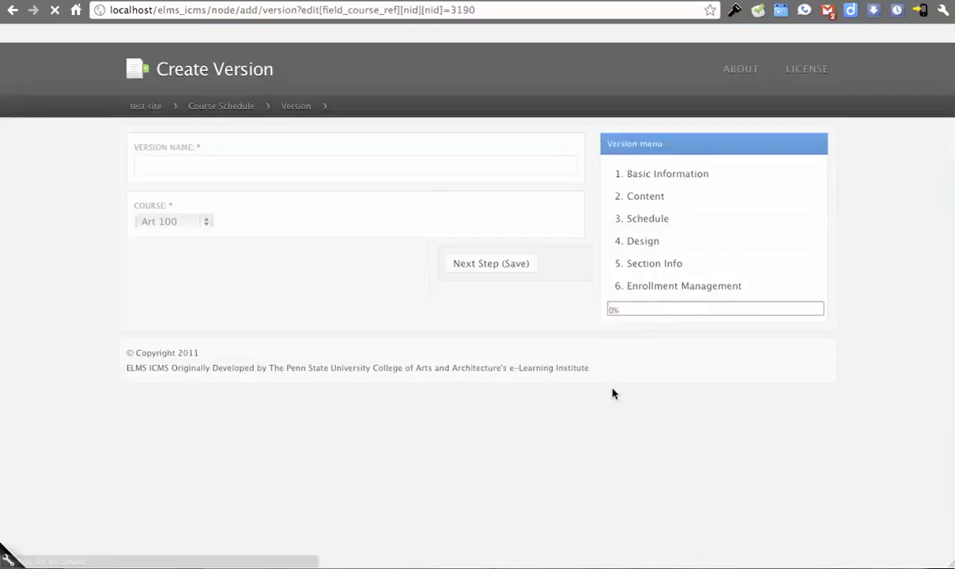
click(228, 166)
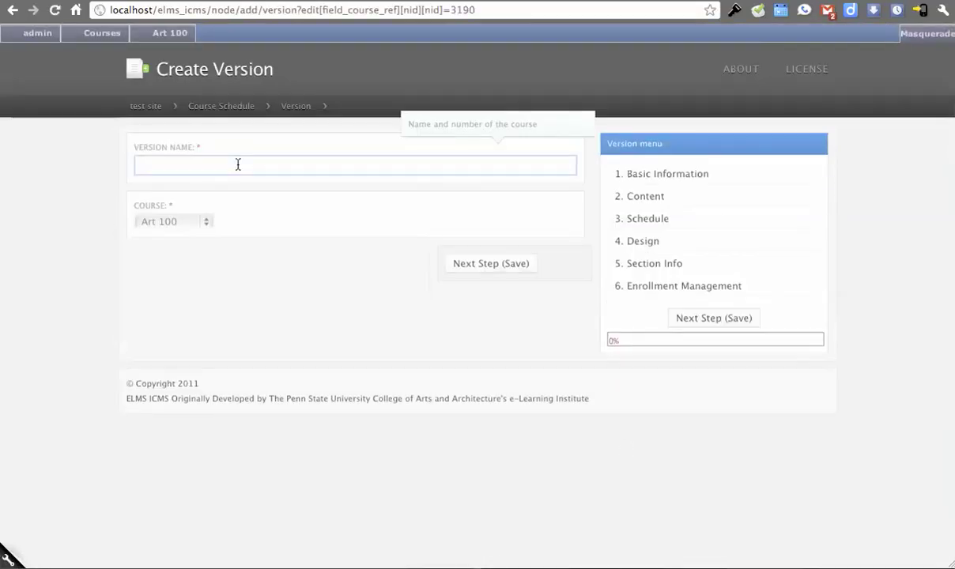
text(Fall version)
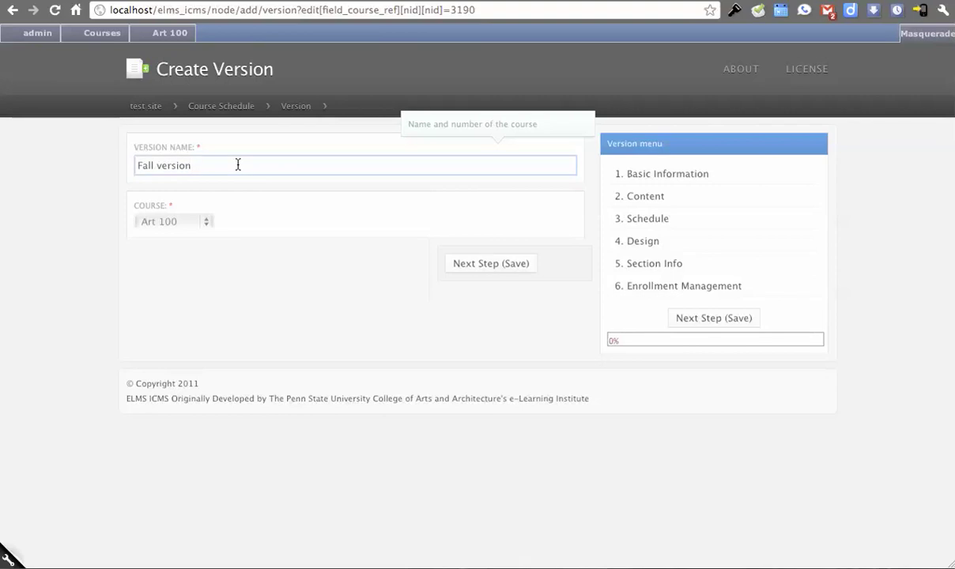
key(super+a)
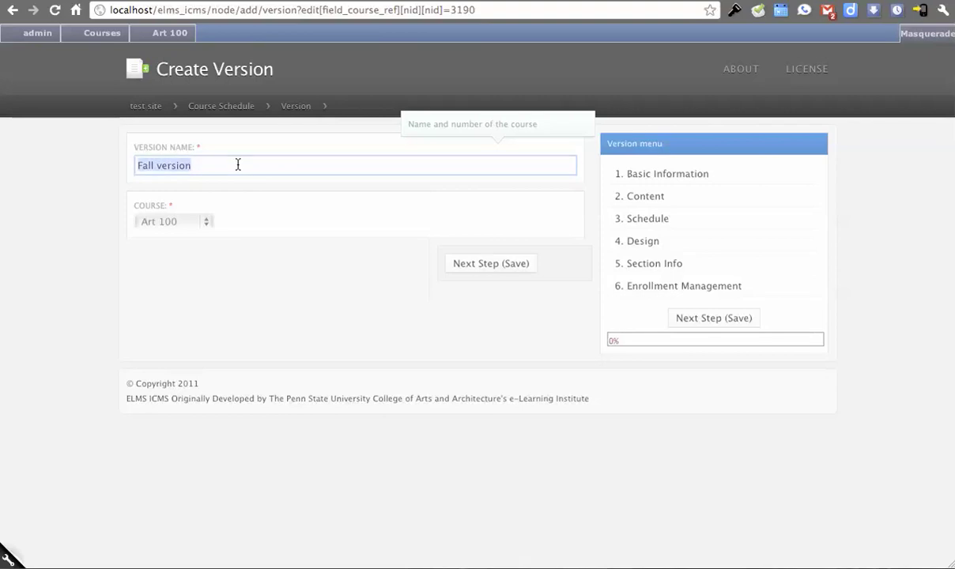
text(Bil)
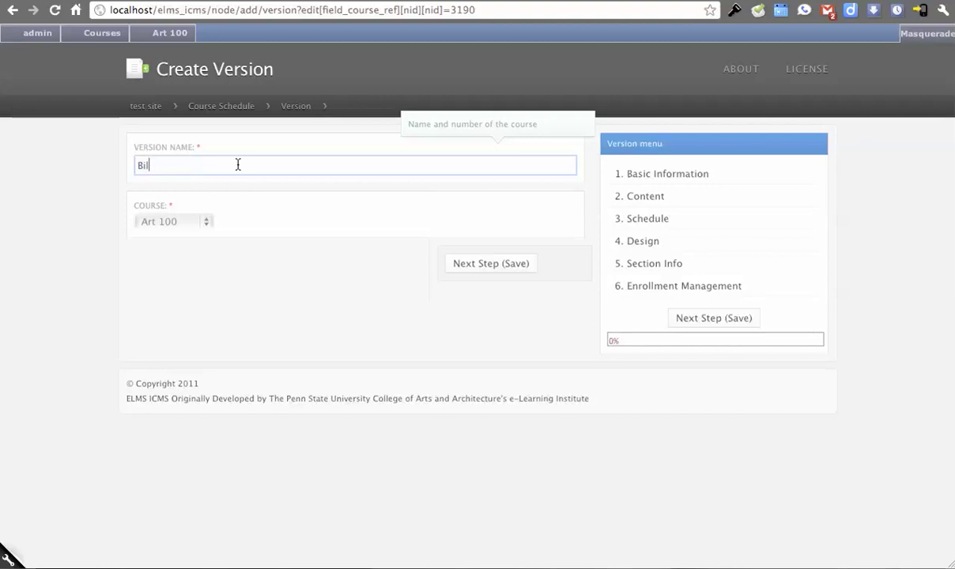
text(ls Version)
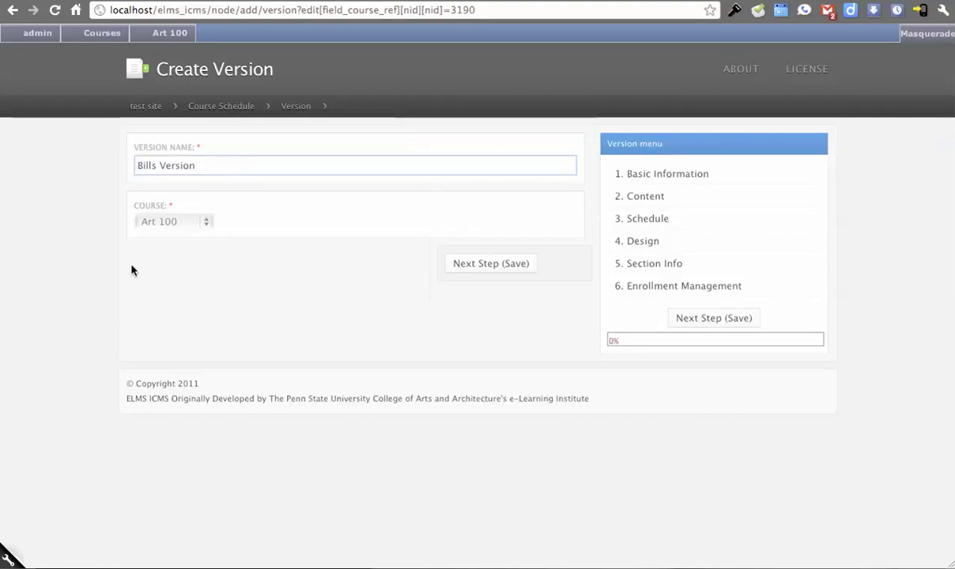
double_click(190, 165)
text(Redesign)
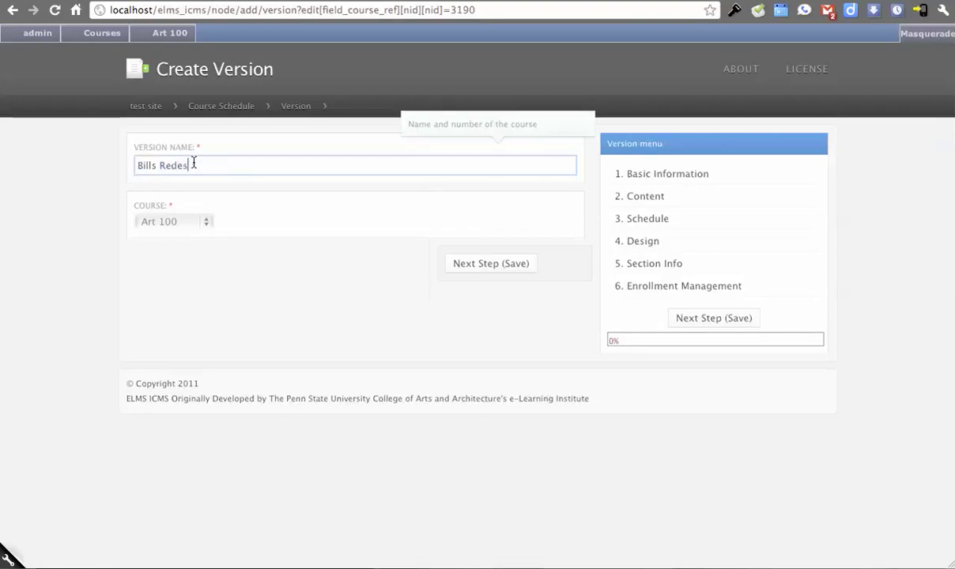
click(514, 264)
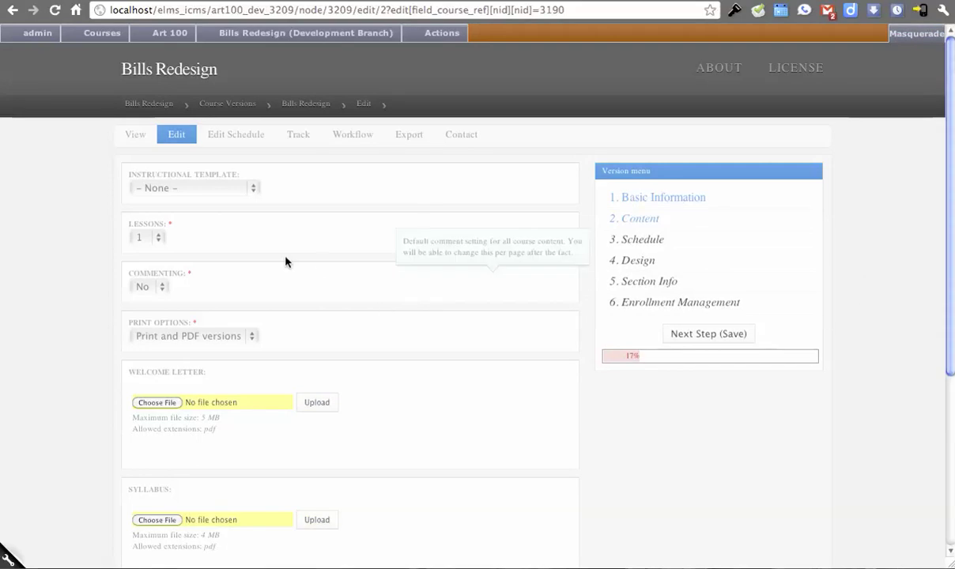
Choose the Topical Lesson Outline instructional template with 10 lessons
click(249, 191)
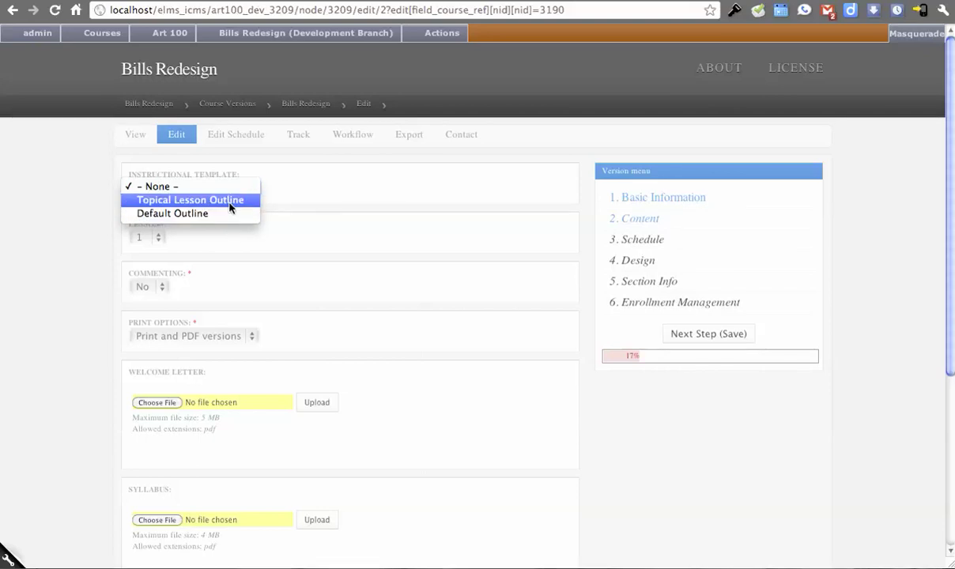
click(232, 205)
scroll(61, 227, down, 1)
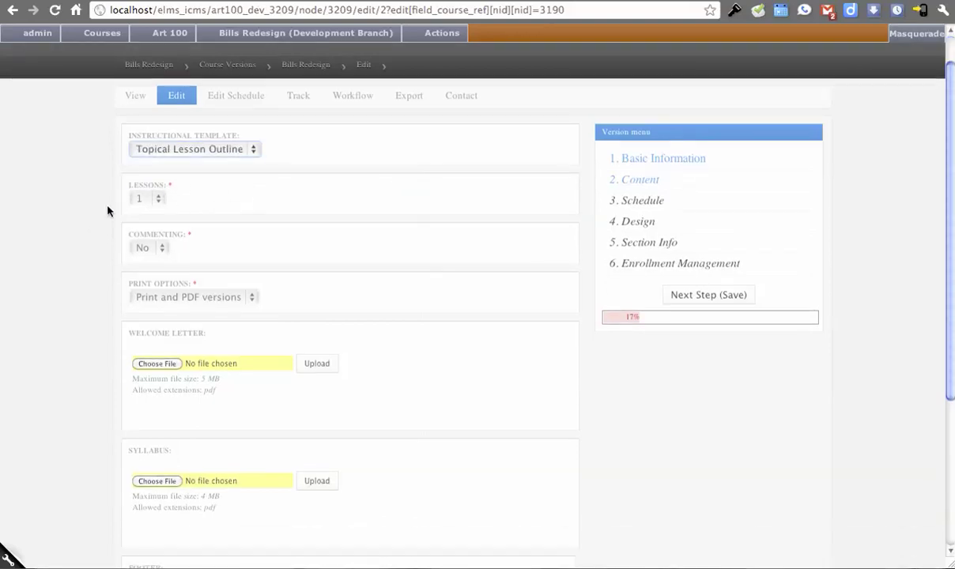
click(143, 191)
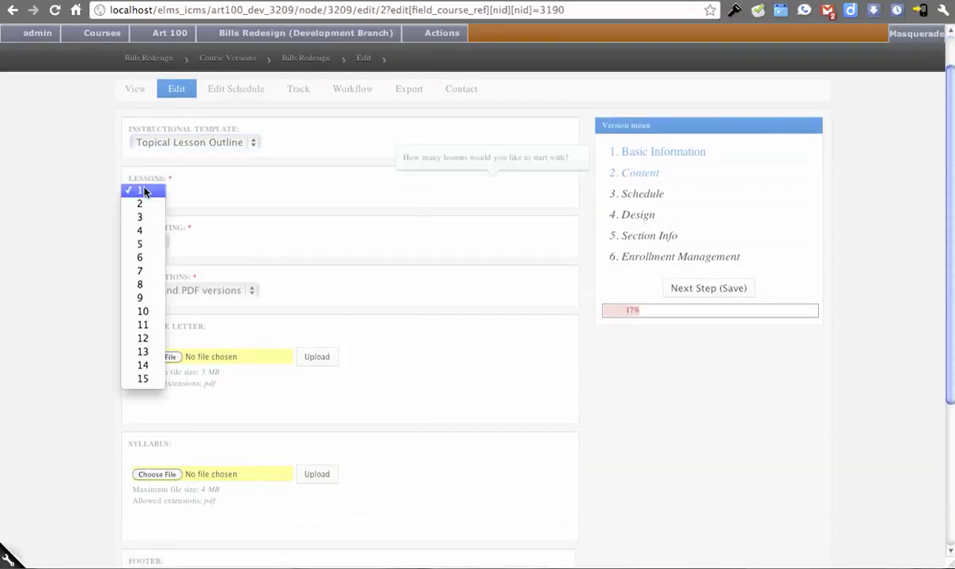
click(144, 311)
Keep the default footer text and save the content settings to reach the Schedule step
scroll(72, 253, down, 1)
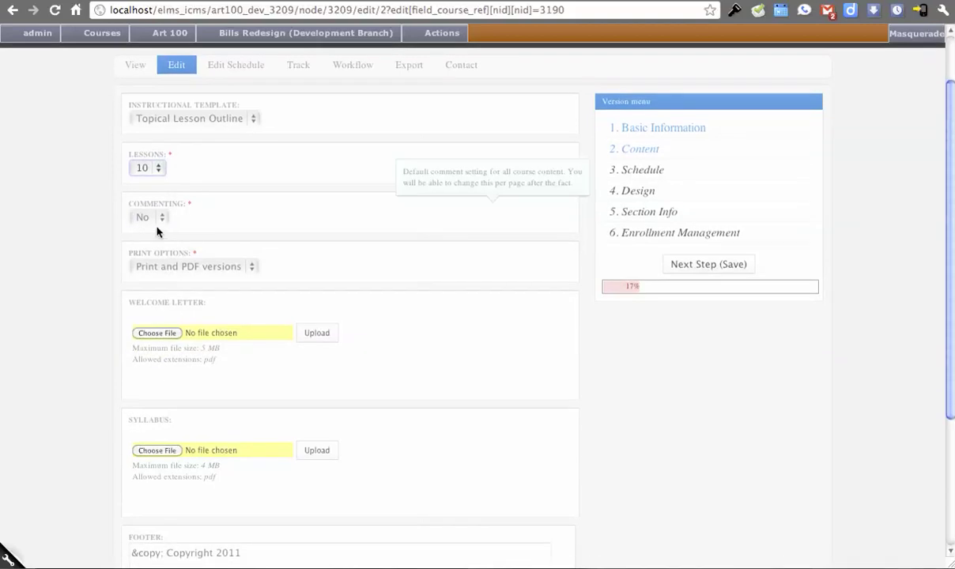
scroll(197, 303, down, 2)
click(295, 535)
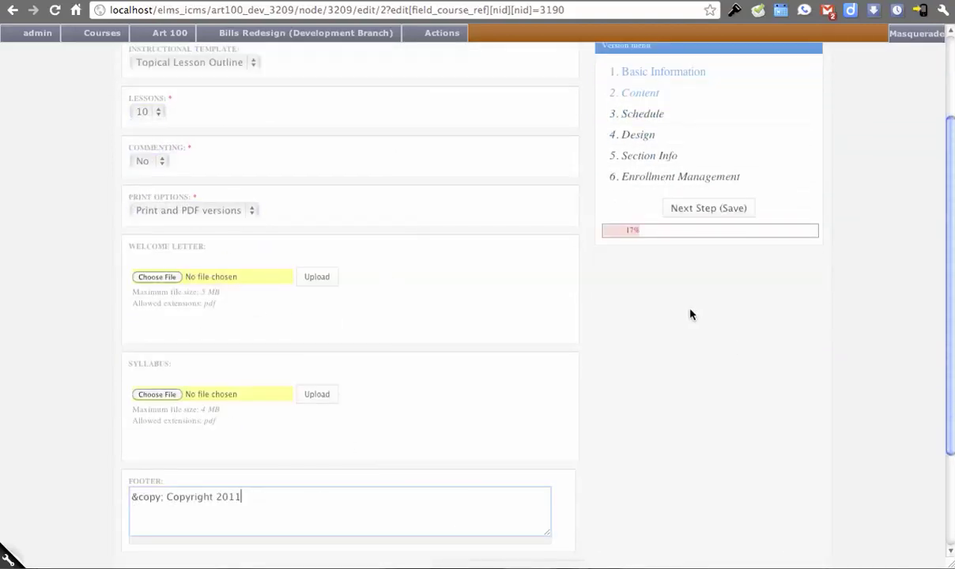
click(664, 273)
click(690, 209)
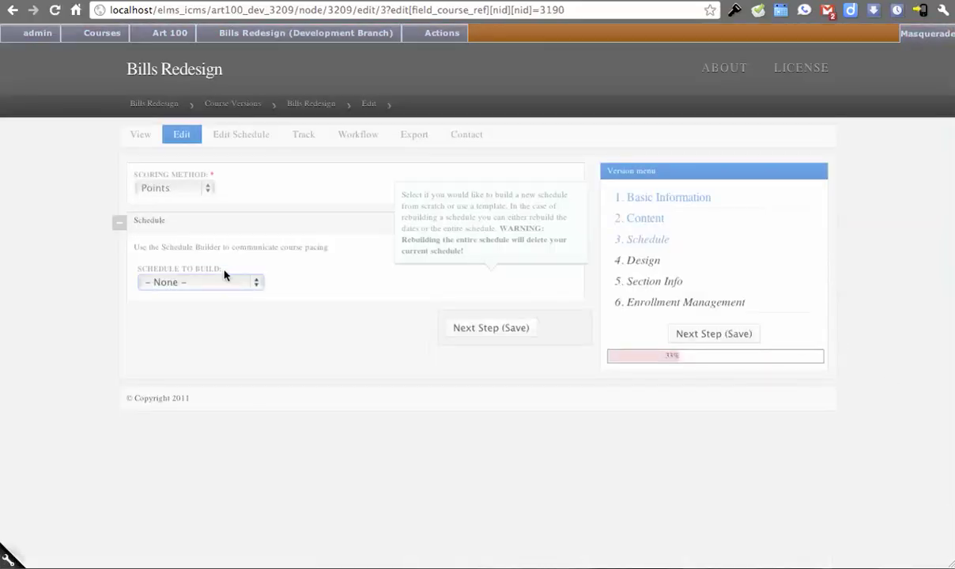
click(229, 283)
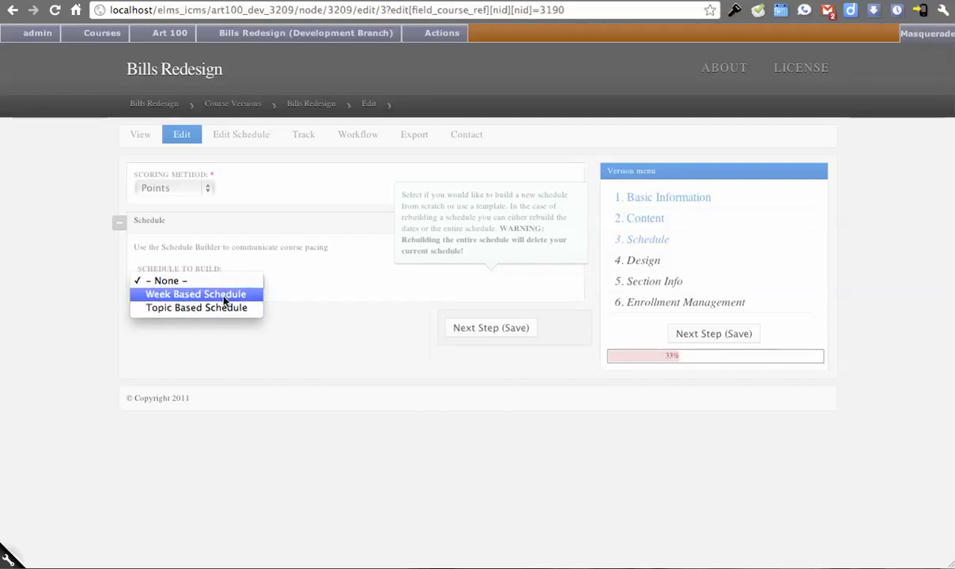
Build a Week Based Schedule starting Mon, 07/04/2011
click(211, 294)
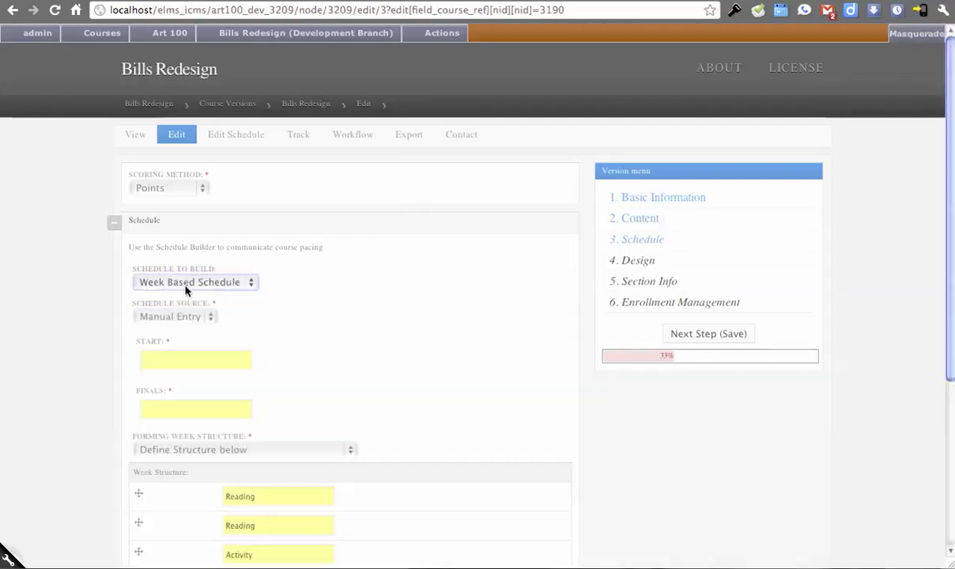
scroll(63, 300, down, 2)
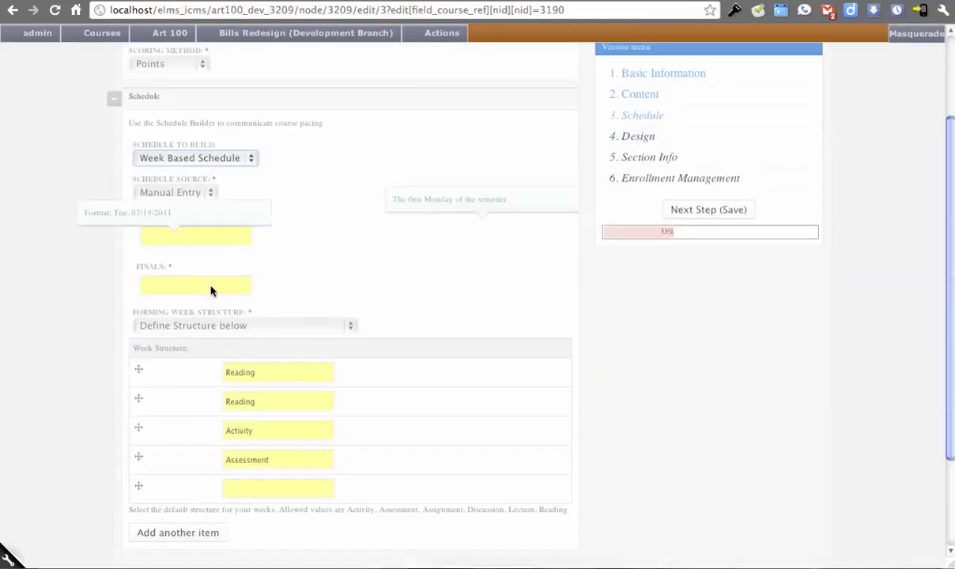
mouse_move(211, 290)
click(207, 242)
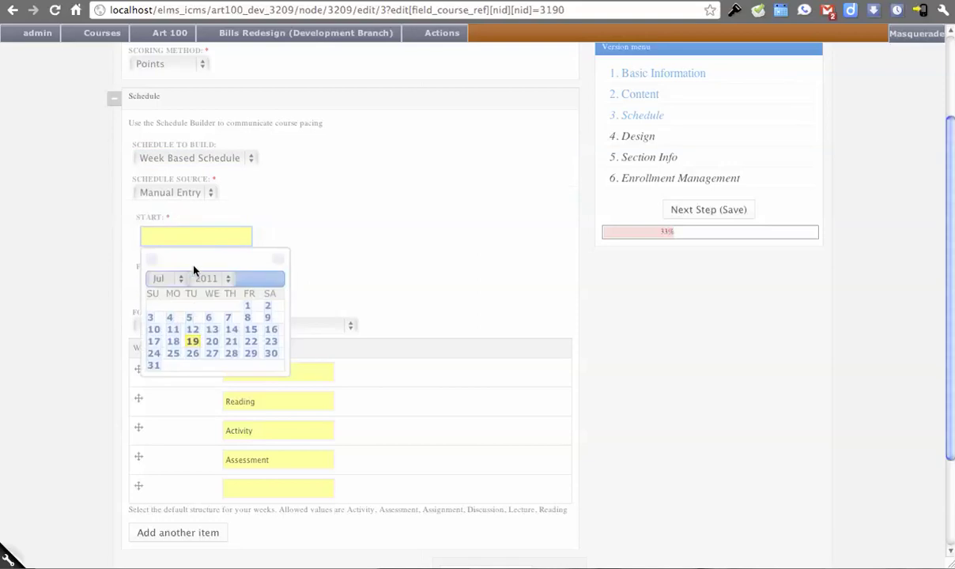
click(173, 319)
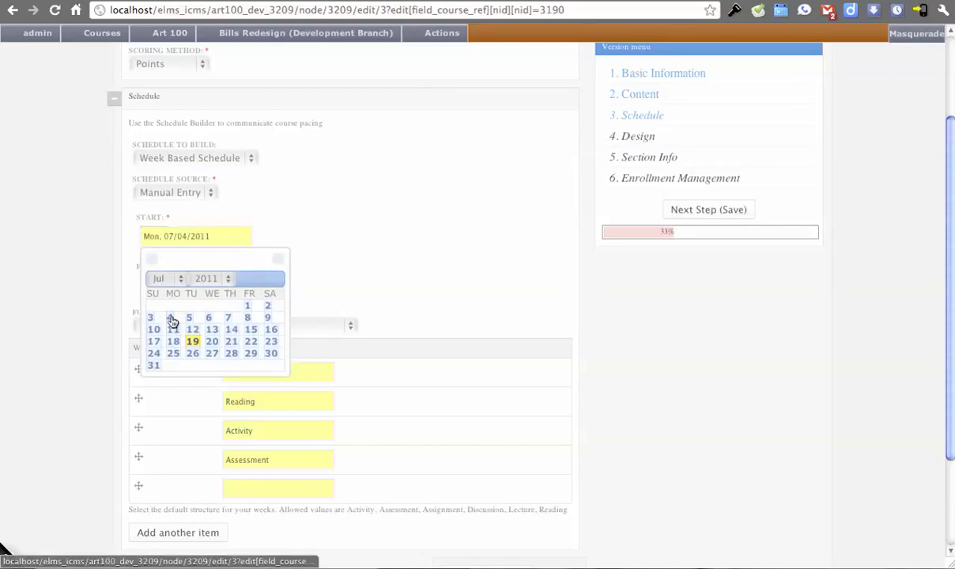
Open the finals date calendar and switch it to November
click(178, 286)
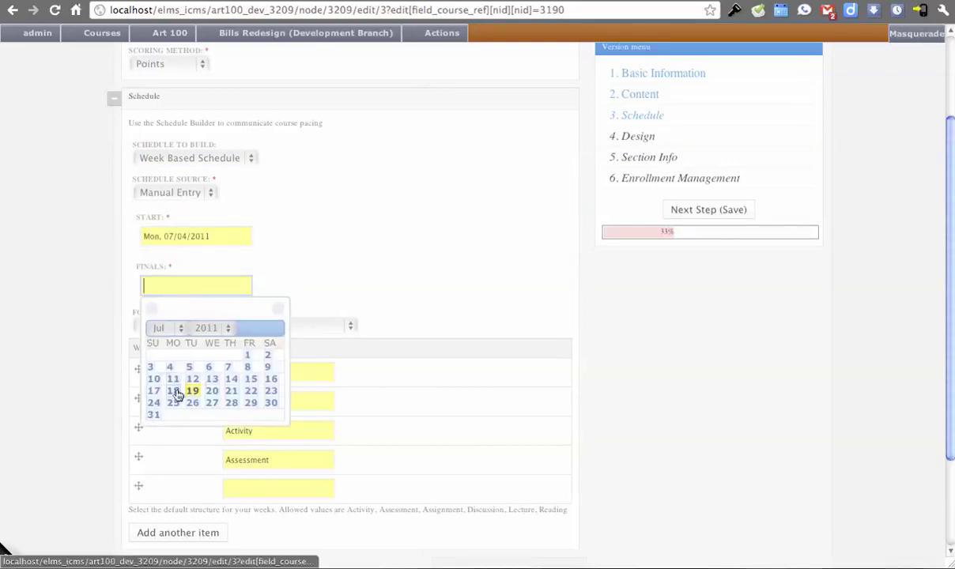
click(180, 335)
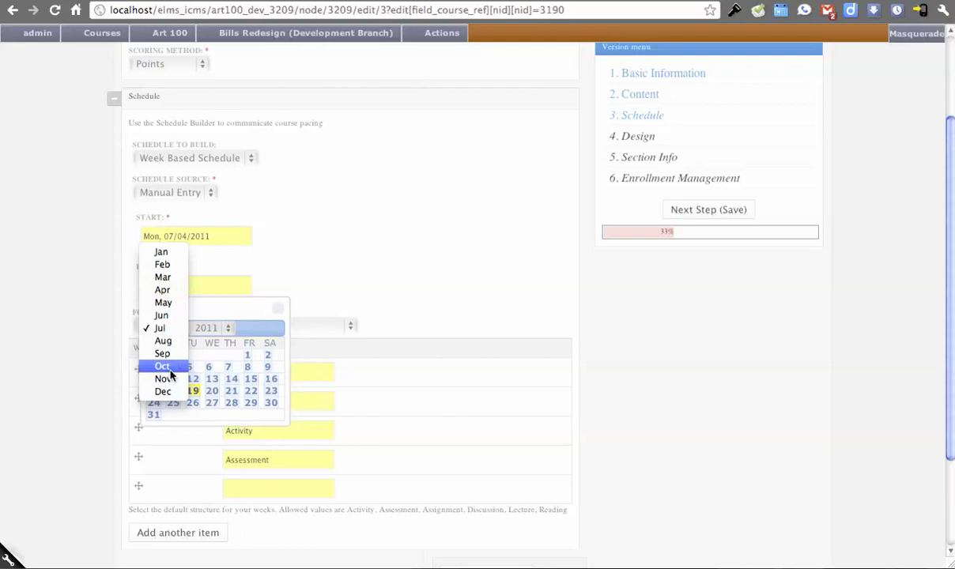
click(170, 378)
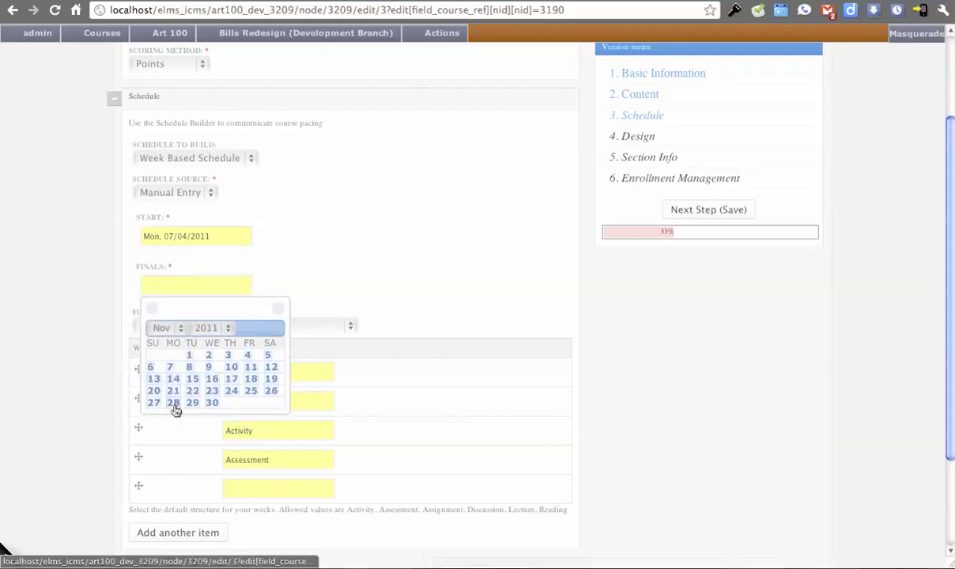